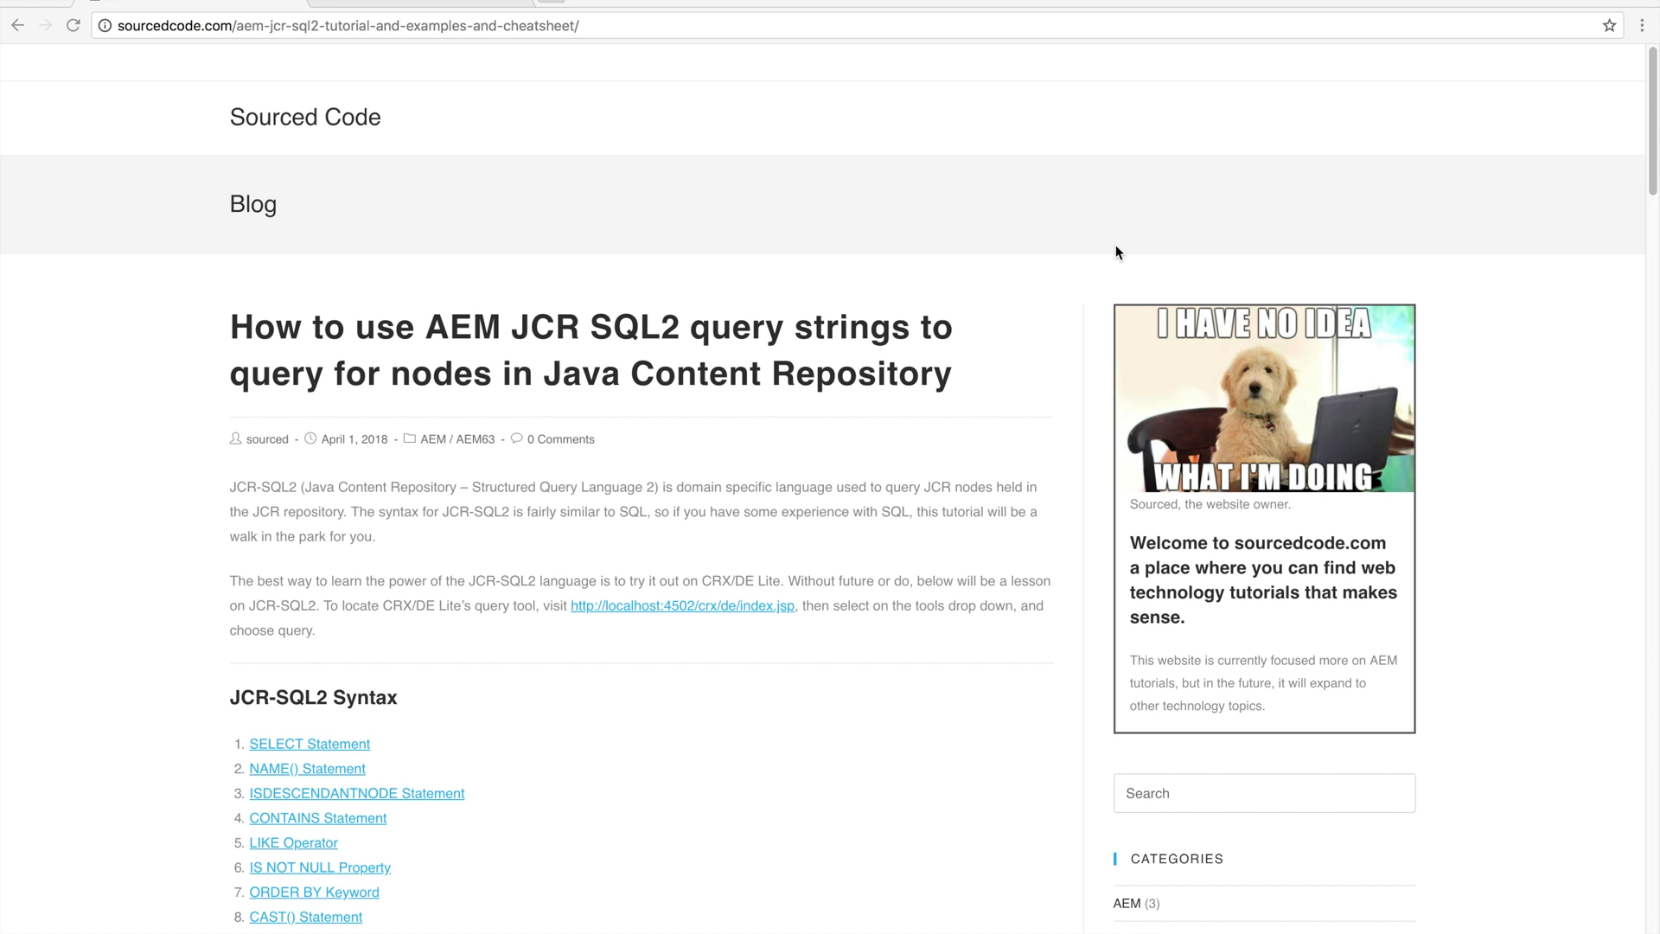
# Scroll the tutorial down to the JCR-SQL2 Syntax list and the first SELECT examples.
pyautogui.scroll(-2, 1089, 259)
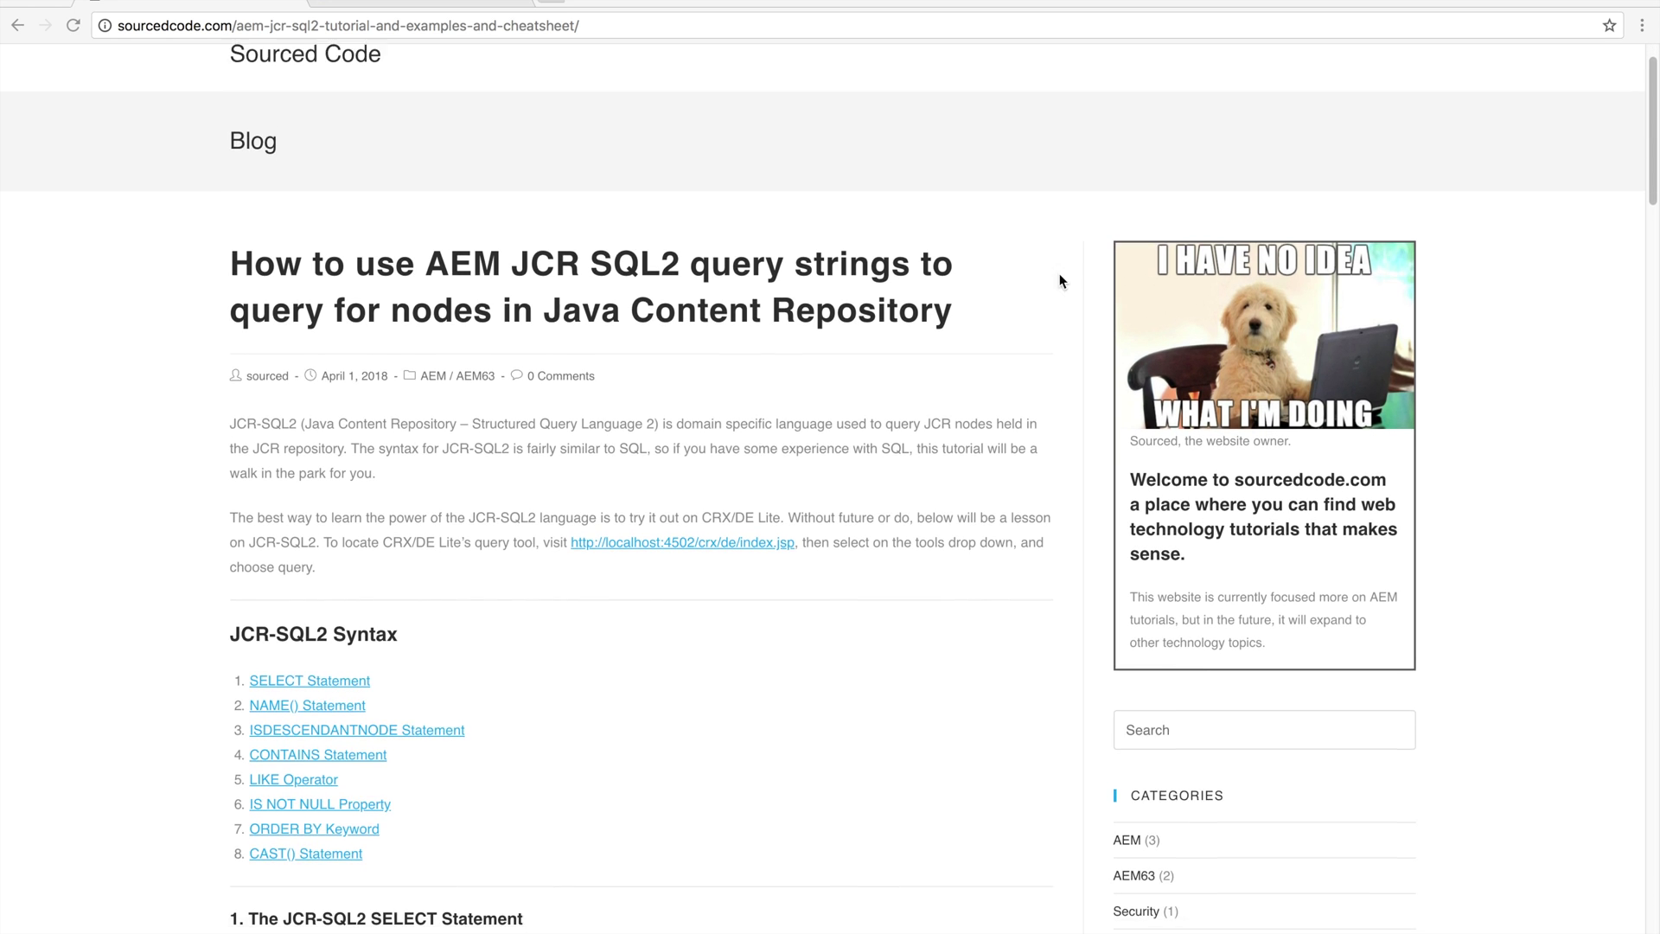
pyautogui.scroll(-5, 762, 267)
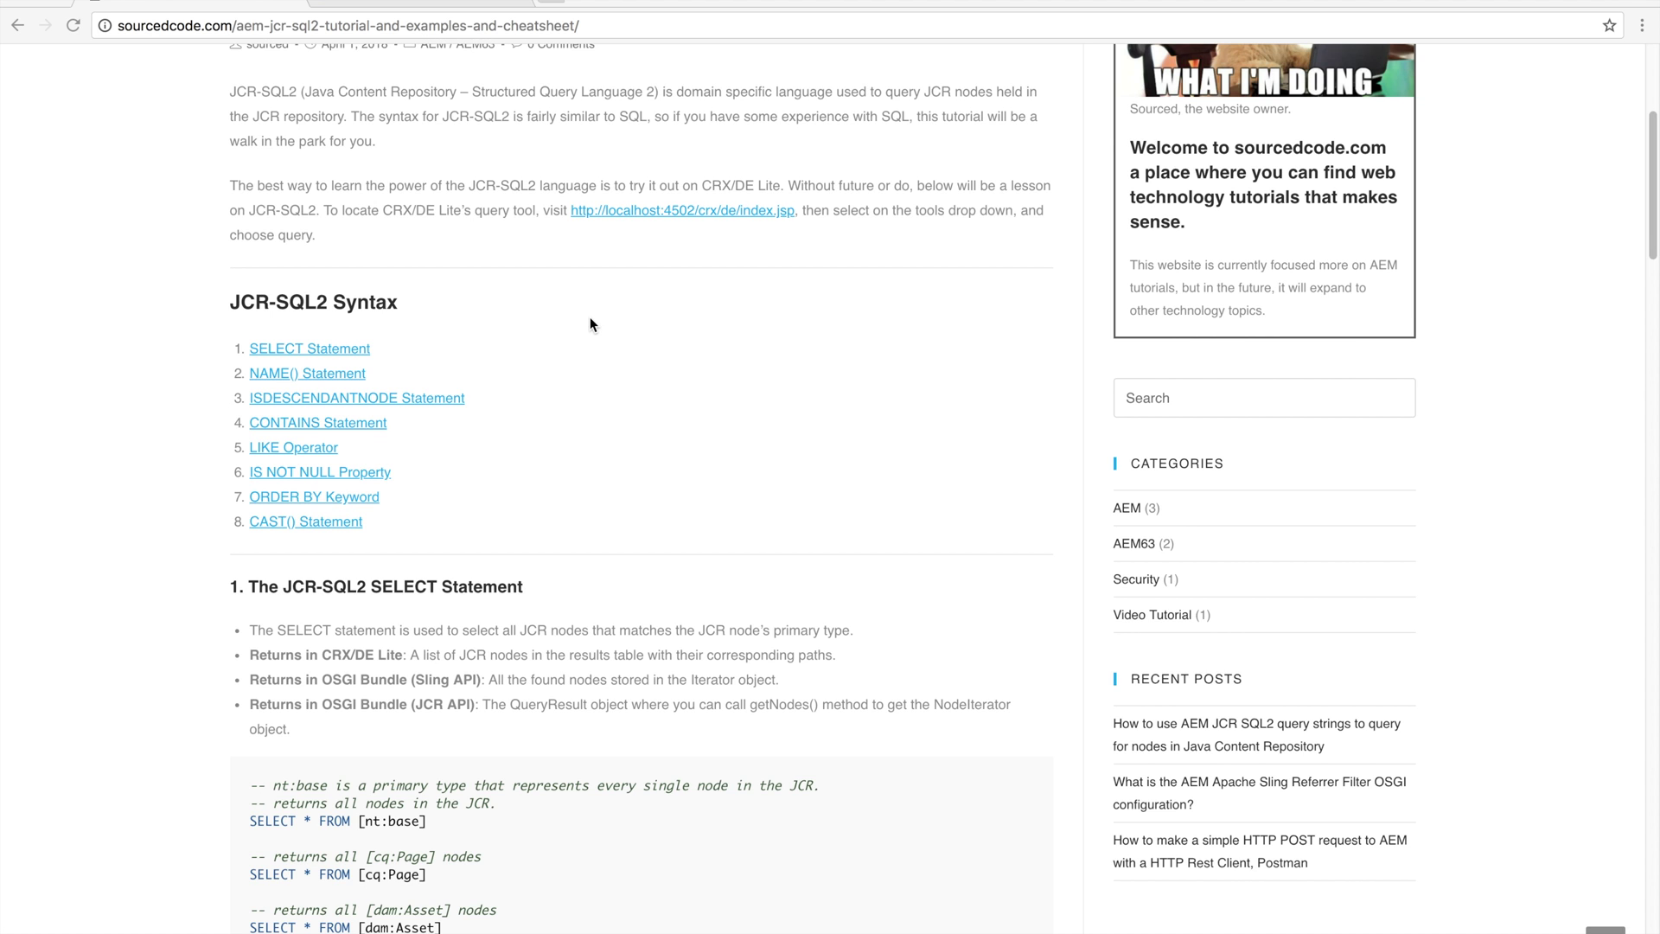
pyautogui.scroll(-2, 501, 299)
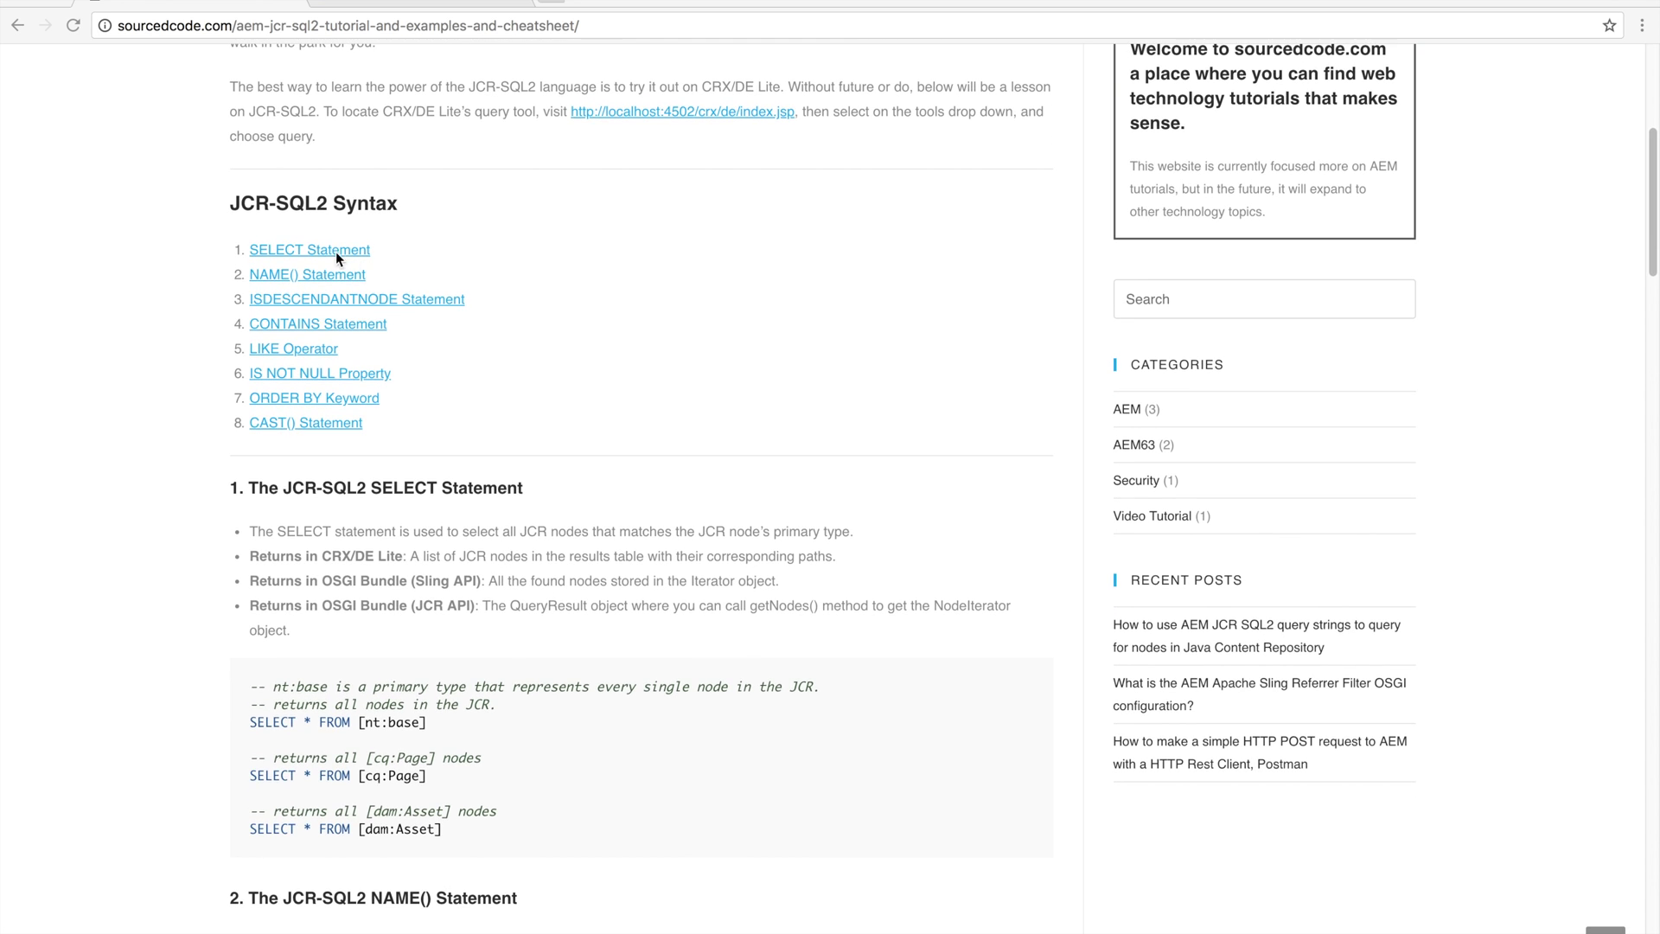
# Jump to the SELECT Statement examples and select the full SELECT * FROM [nt:base] line.
pyautogui.click(307, 250)
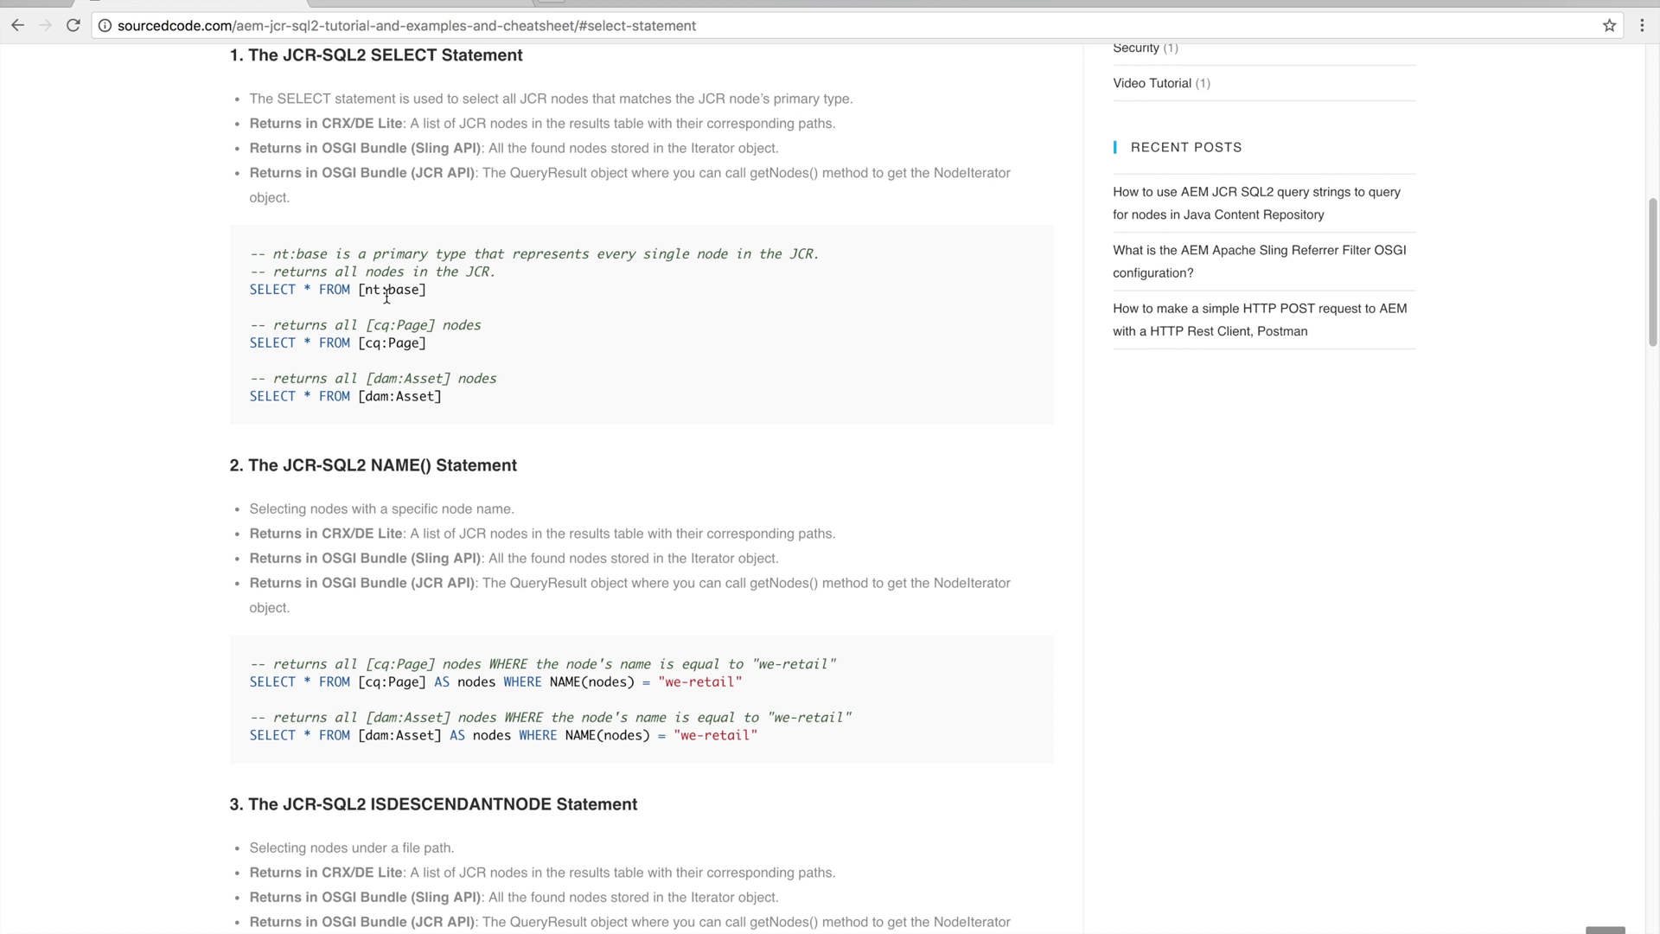
pyautogui.tripleClick(325, 292)
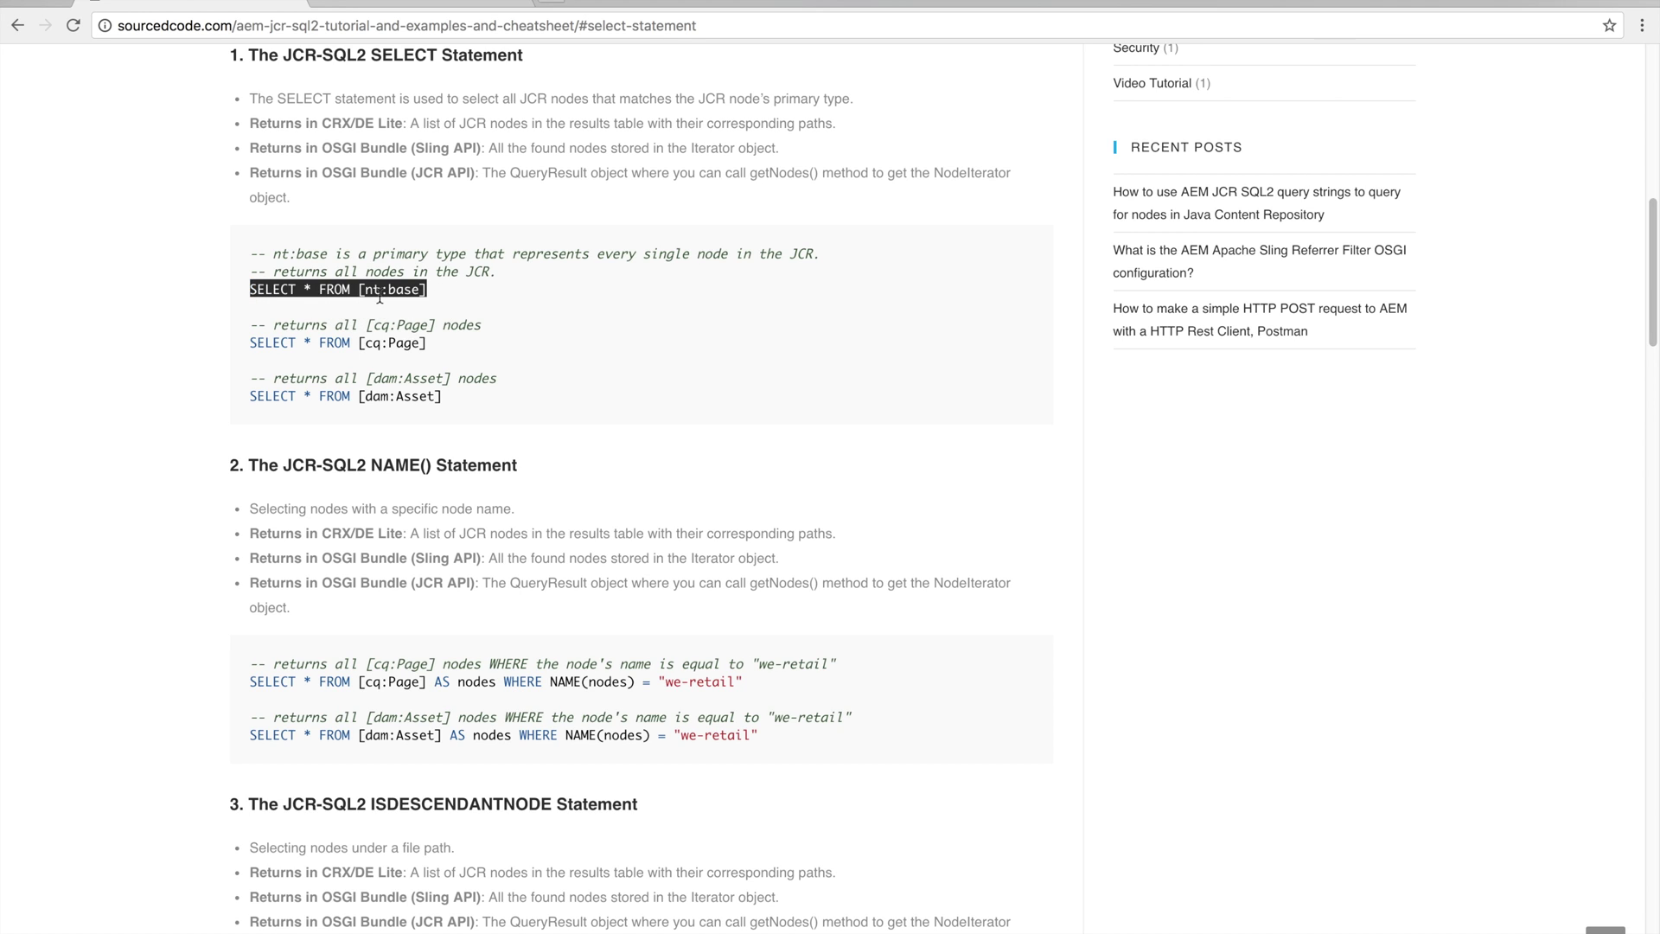
pyautogui.moveTo(358, 289); pyautogui.dragTo(415, 289)
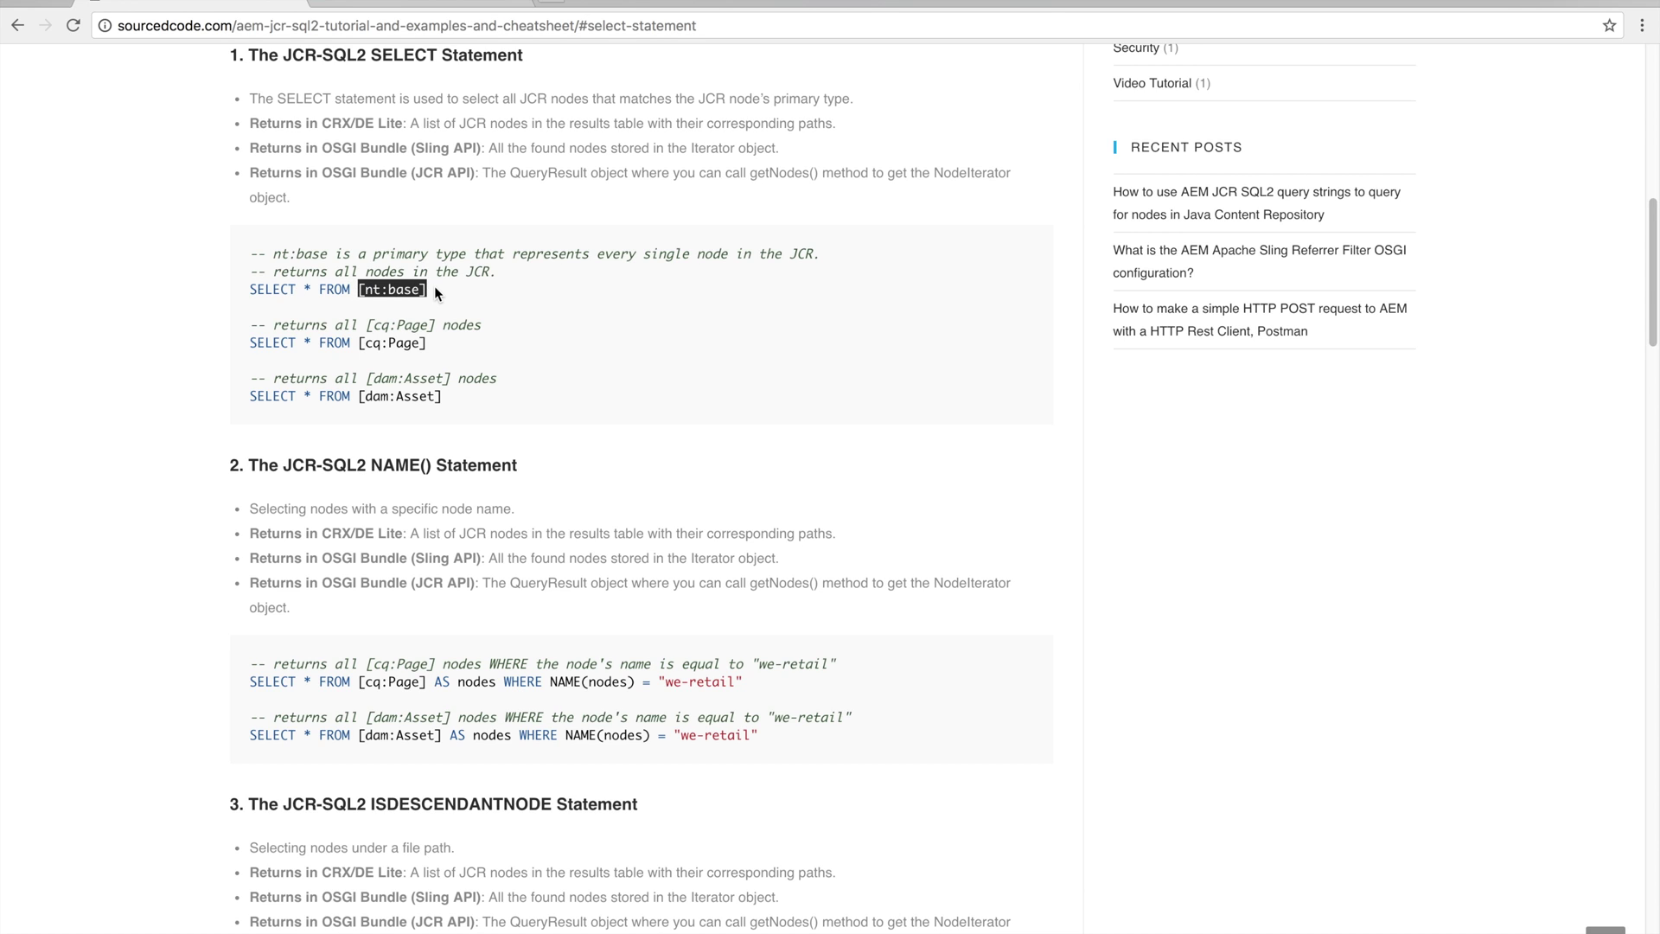
pyautogui.click(435, 288)
pyautogui.moveTo(446, 291); pyautogui.dragTo(248, 291)
pyautogui.hotkey('ctrl', 'c')
# Open CRXDE Lite's Query tool and paste in SELECT * FROM [nt:base].
pyautogui.click(470, 3)
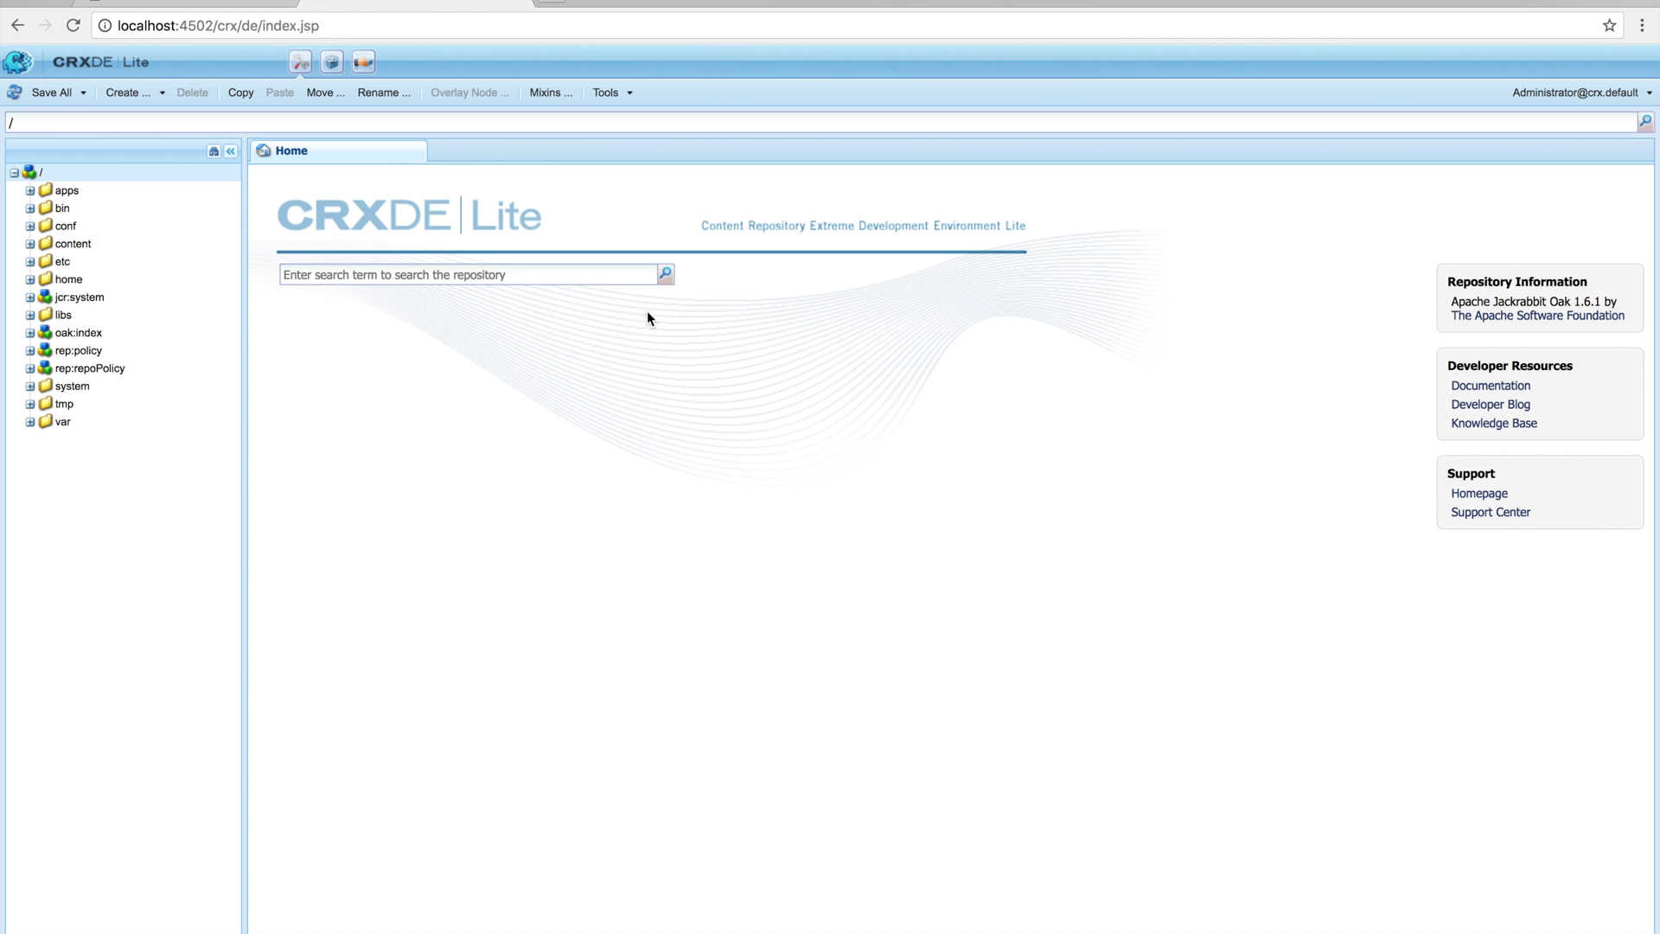
pyautogui.click(613, 101)
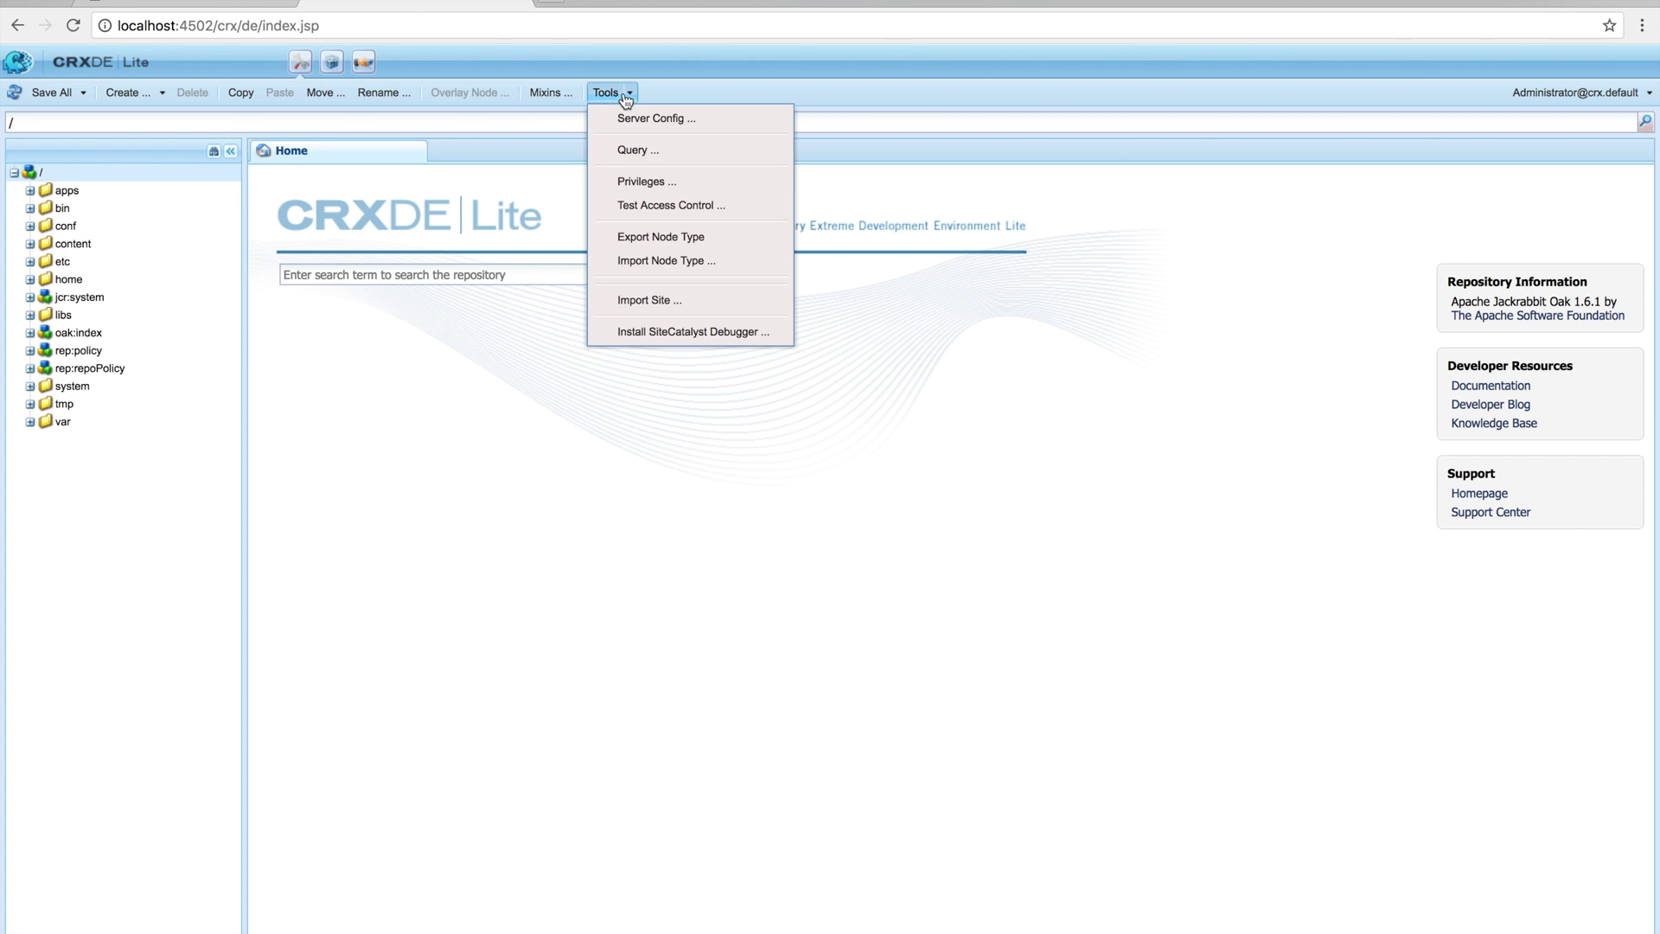
pyautogui.click(660, 156)
pyautogui.click(426, 231)
pyautogui.hotkey('ctrl', 'v')
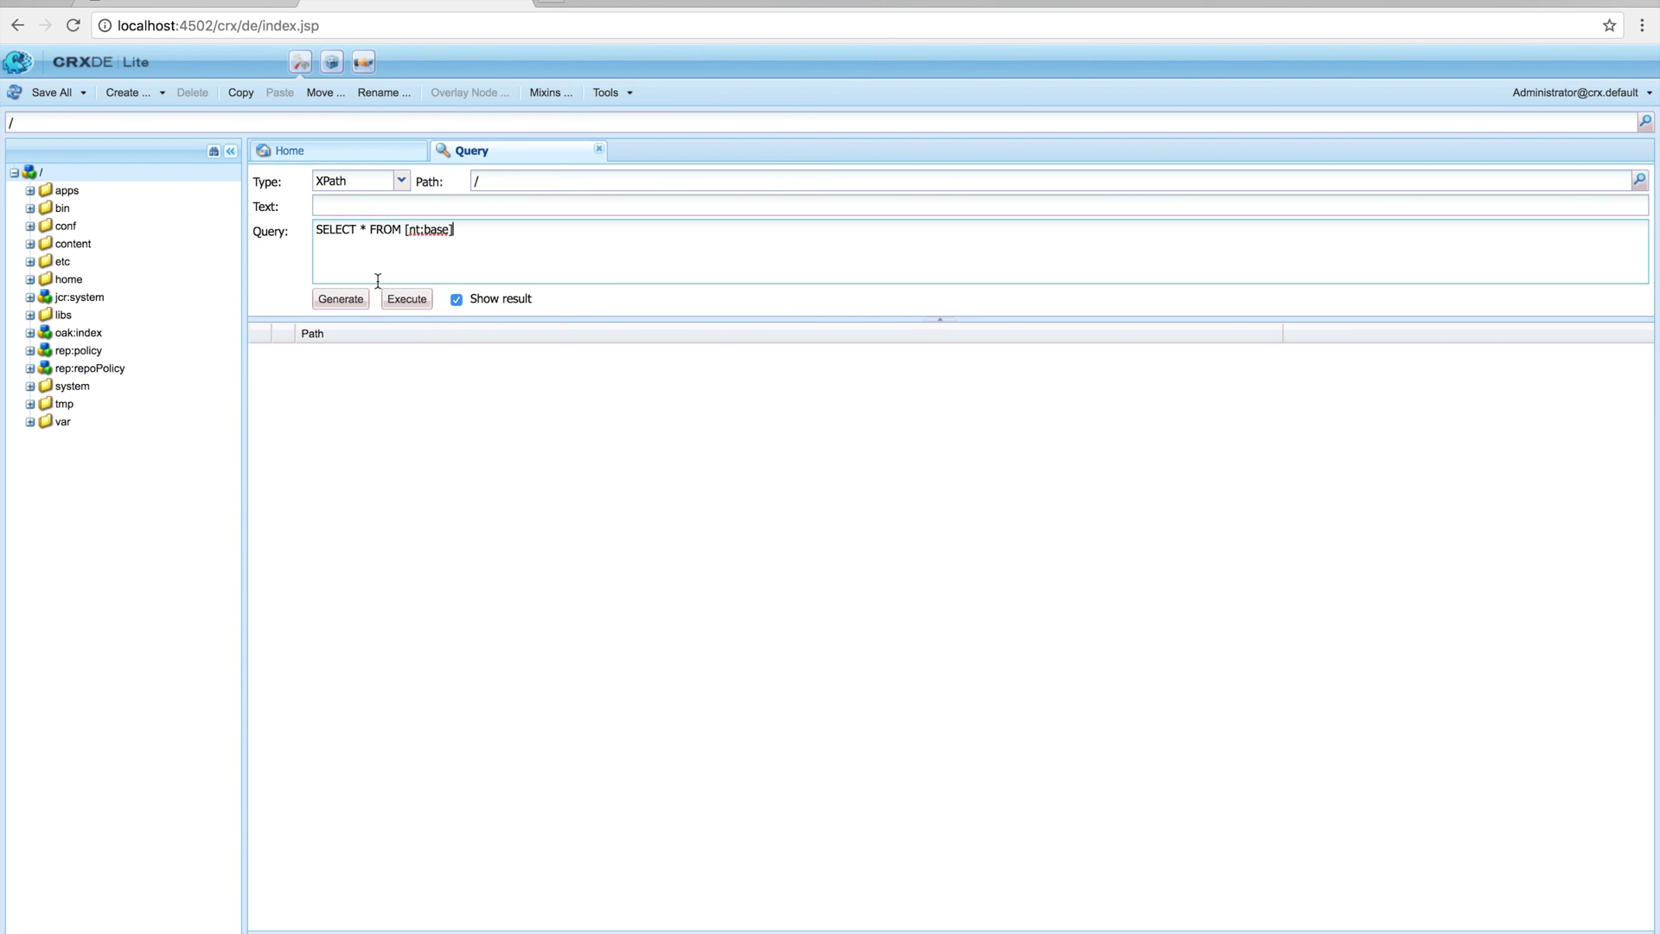
# Run it as SQL2, which halts past 100000 nodes, then select the [cq:Page] example line.
pyautogui.click(401, 180)
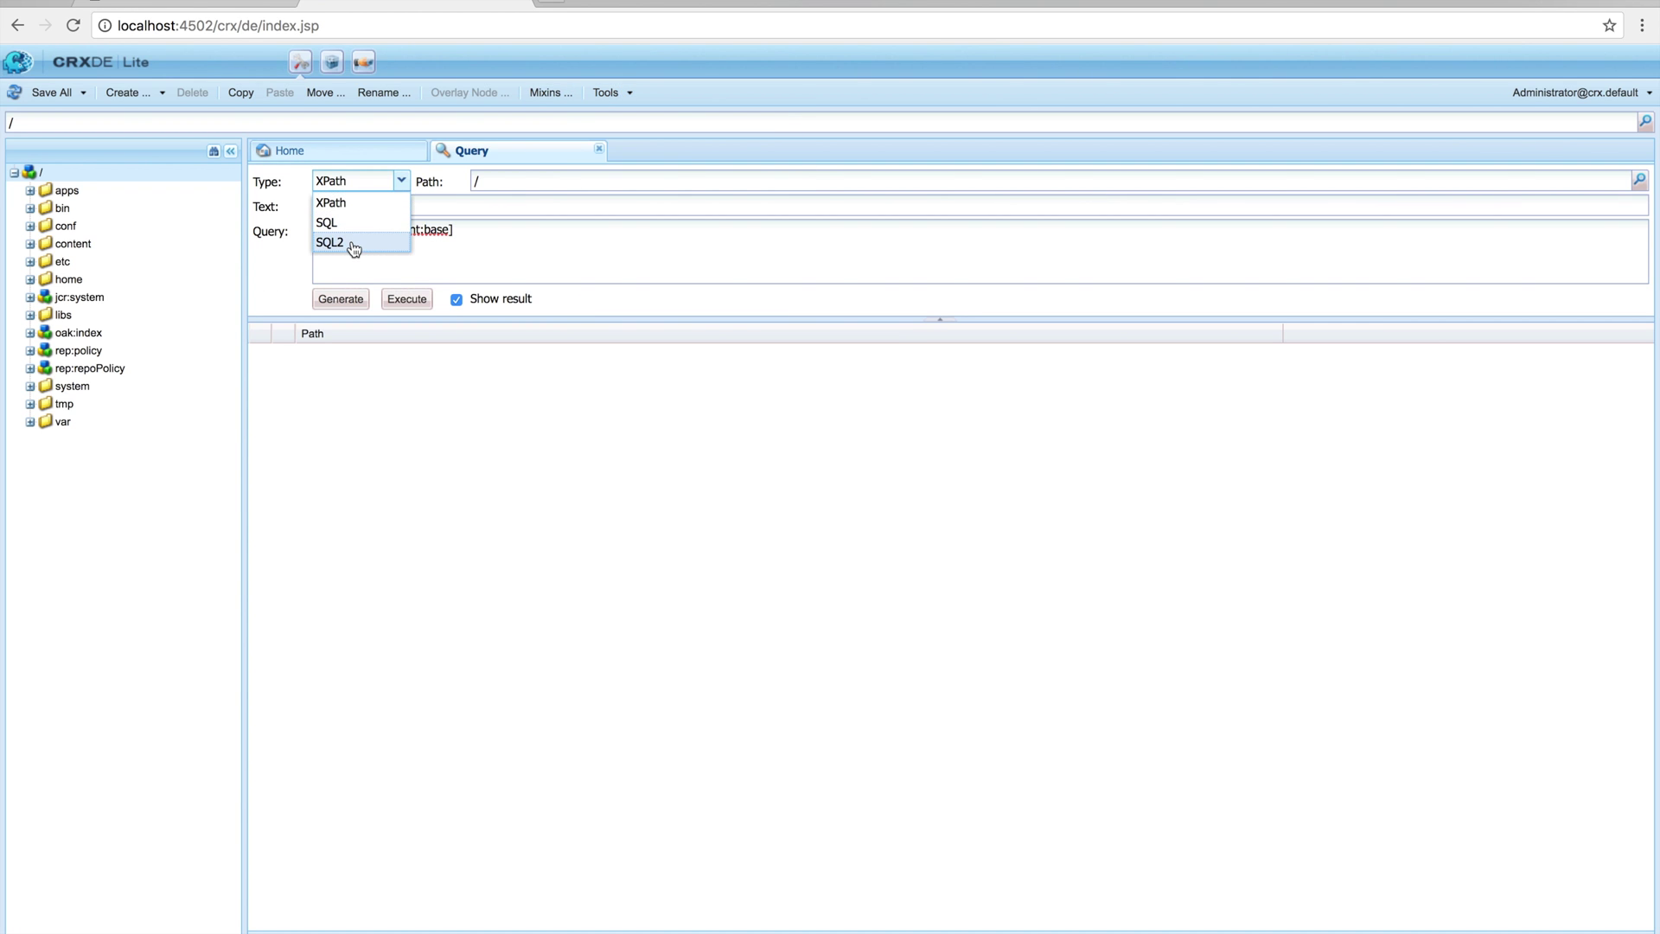
pyautogui.click(329, 242)
pyautogui.click(408, 300)
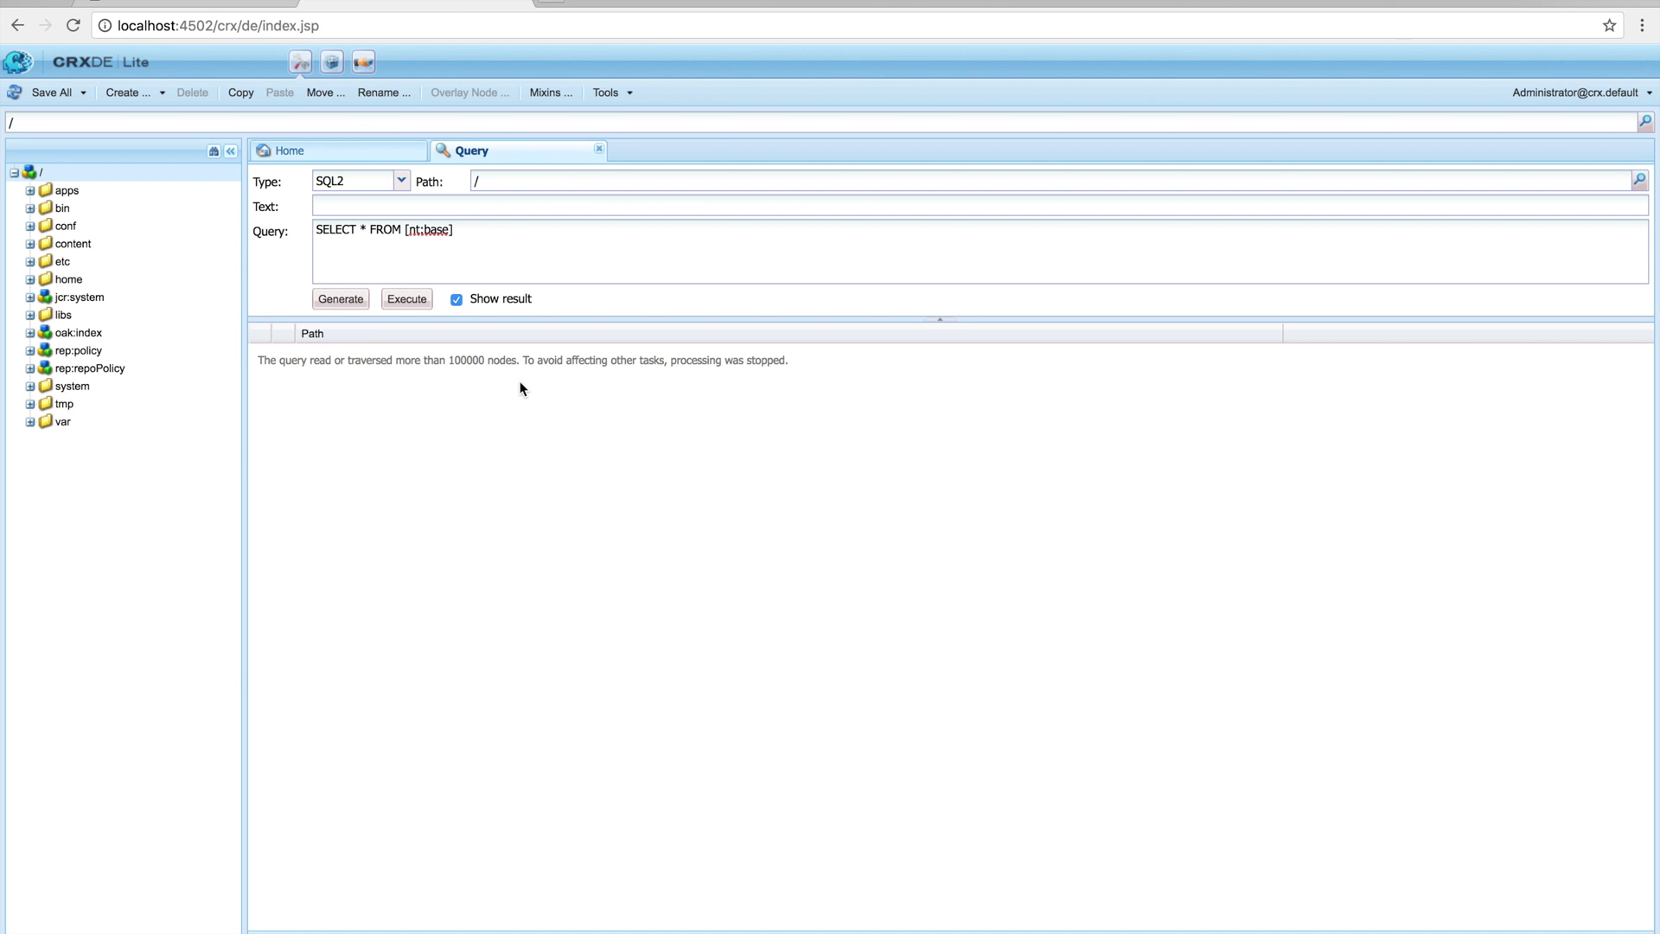
pyautogui.click(259, 7)
pyautogui.moveTo(428, 343); pyautogui.dragTo(251, 347)
pyautogui.hotkey('ctrl', 'c')
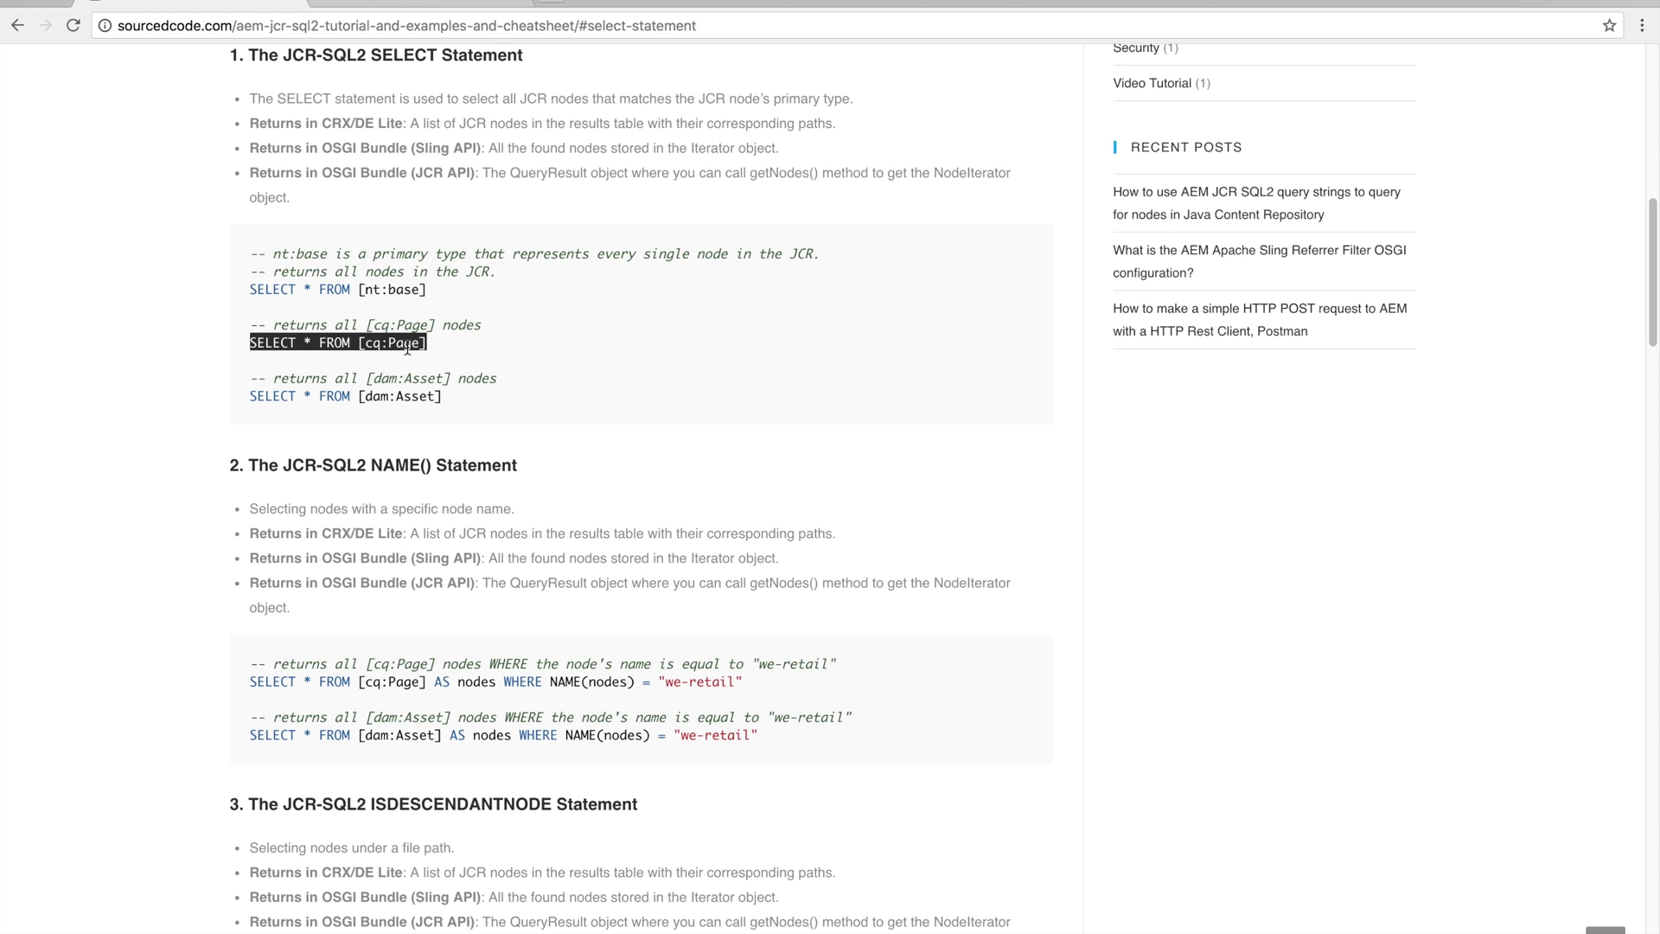
# Replace the query with SELECT * FROM [cq:Page] and execute it, listing page paths.
pyautogui.click(415, 7)
pyautogui.click(470, 236)
pyautogui.hotkey('ctrl', 'a')
pyautogui.hotkey('ctrl', 'v')
pyautogui.click(414, 301)
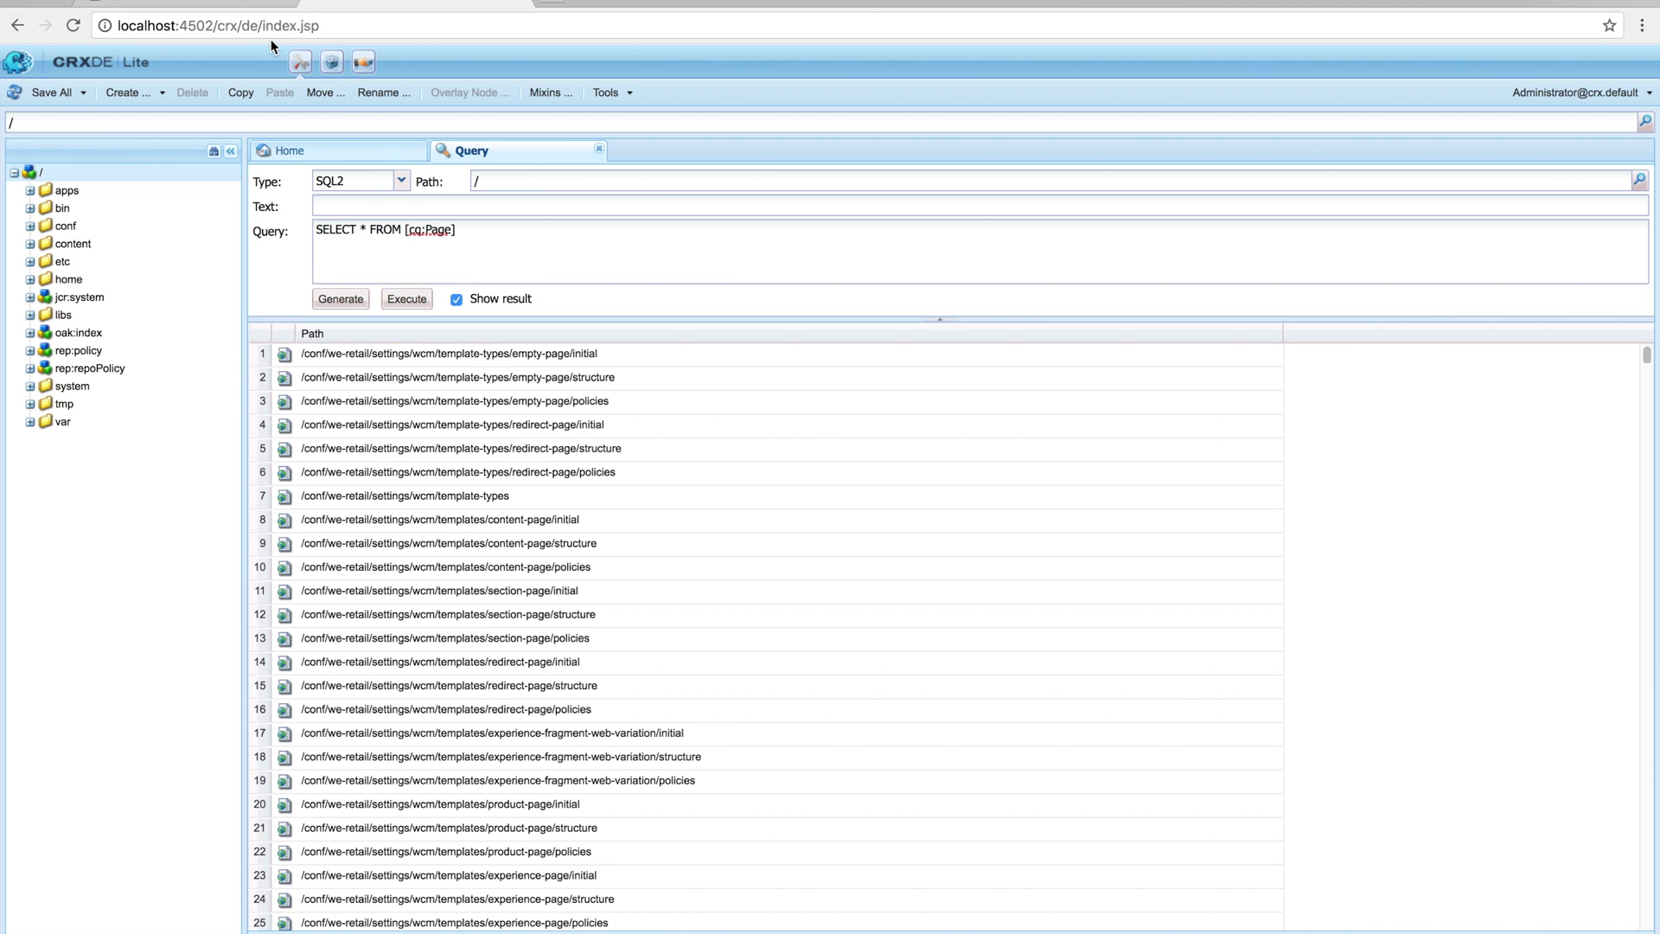
# Back on the cheatsheet, highlight the [cq:Page] node type in the example.
pyautogui.click(230, 6)
pyautogui.click(279, 347)
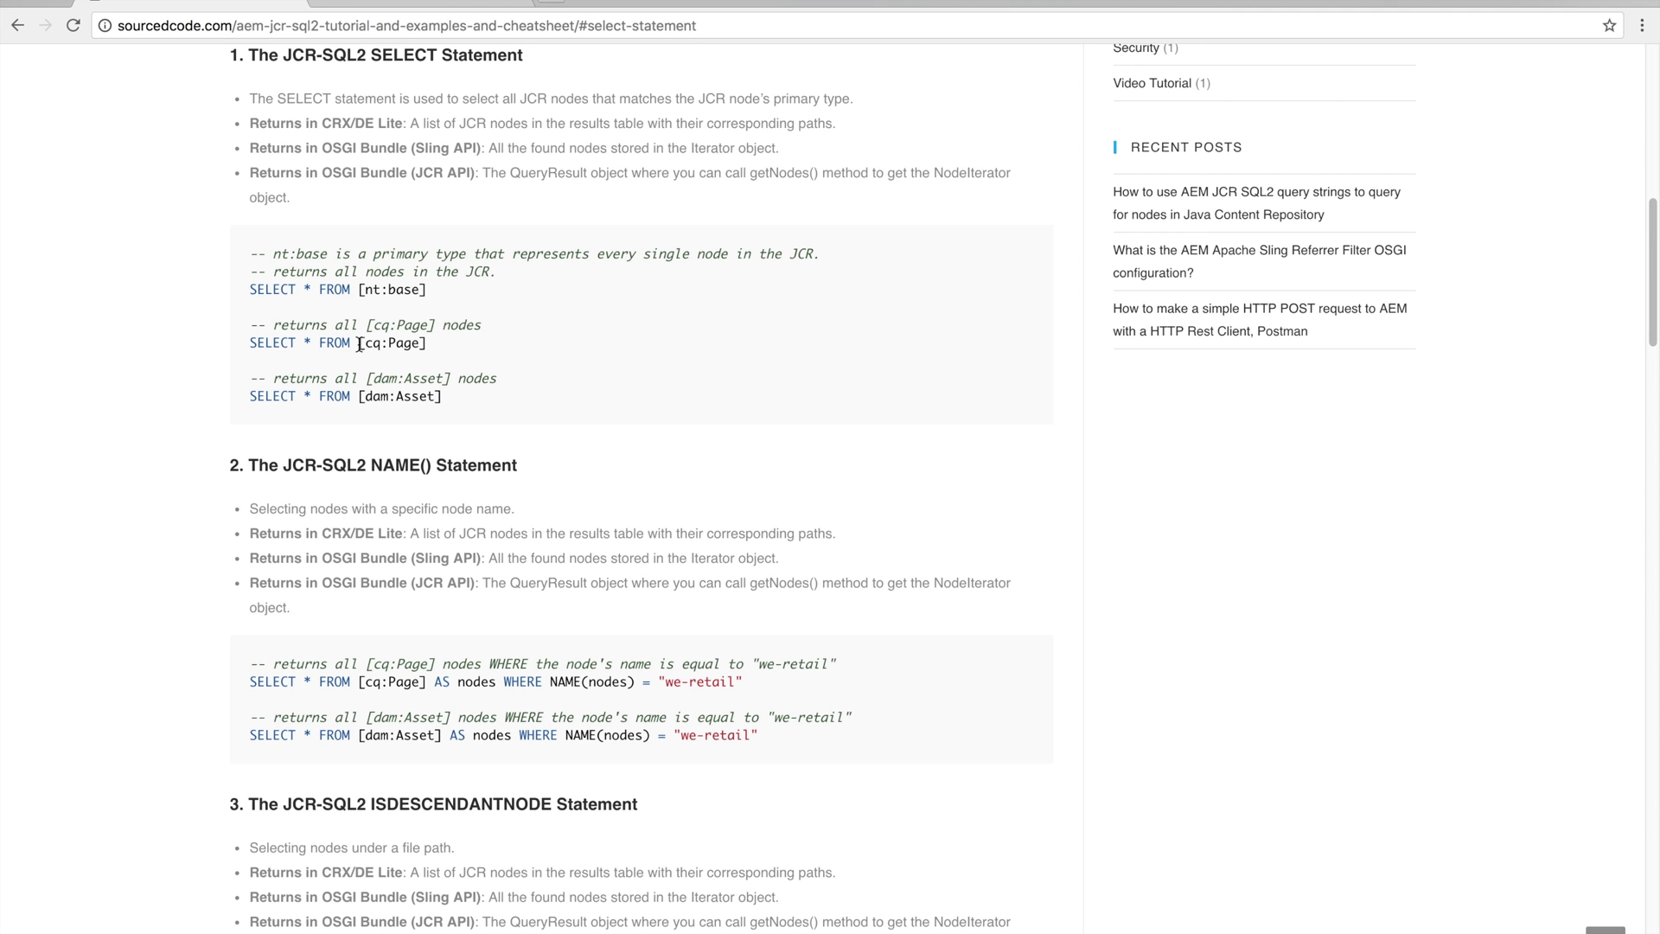
pyautogui.moveTo(358, 344); pyautogui.dragTo(433, 345)
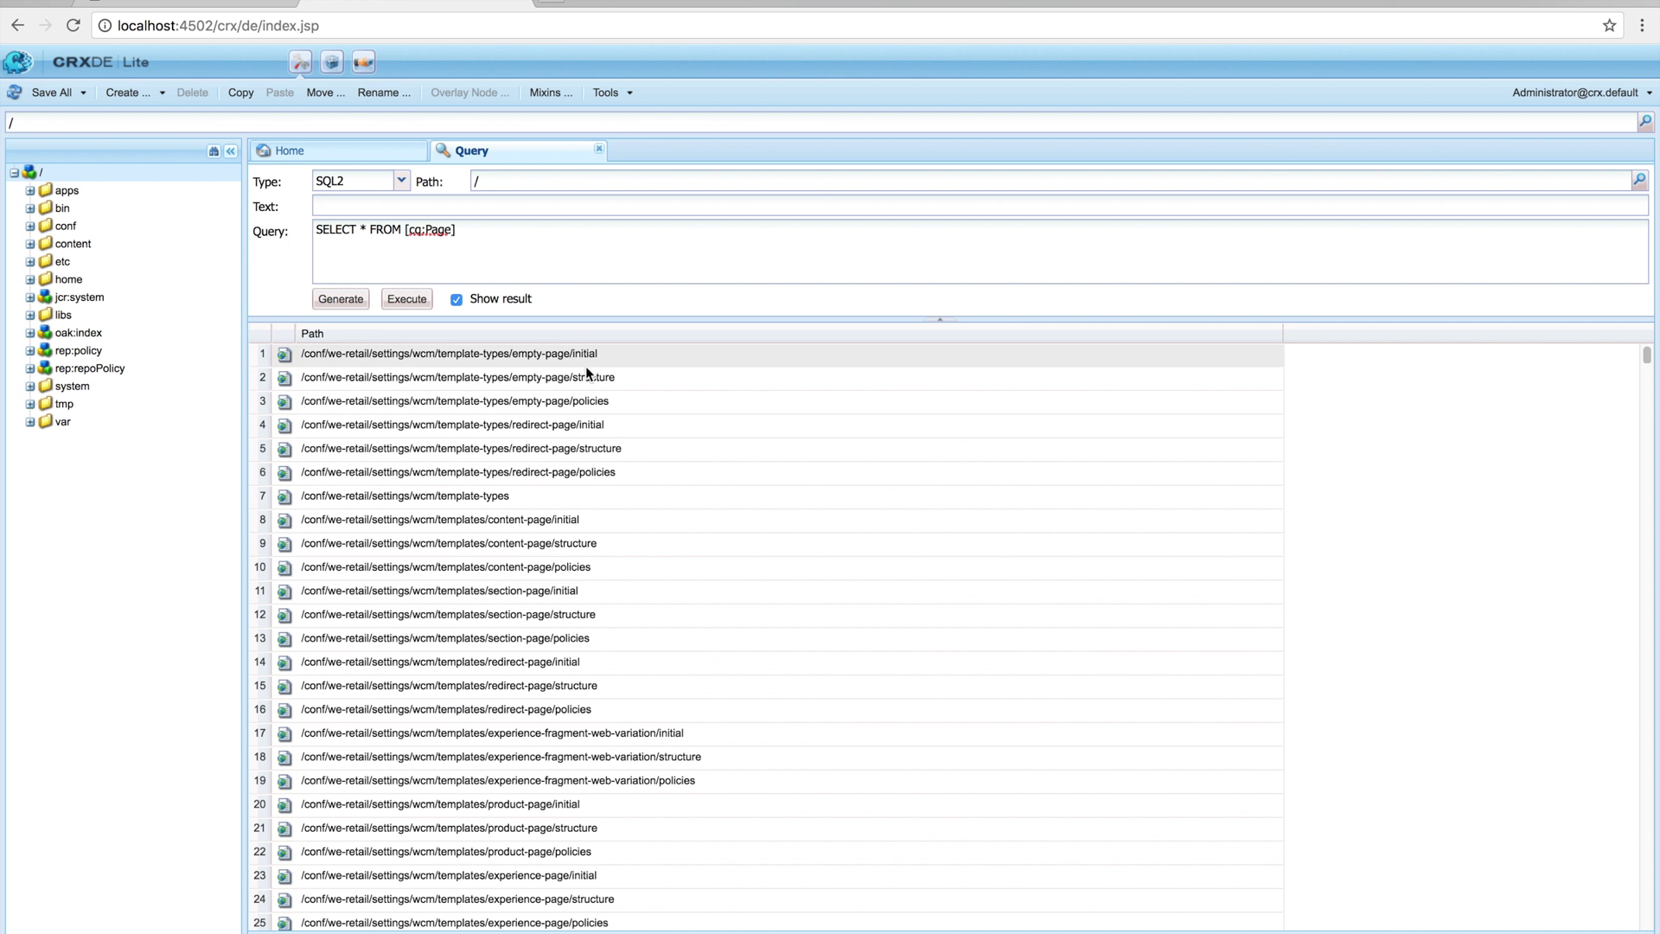
# Open the first cq:Page result and widen its properties table columns.
pyautogui.doubleClick(458, 354)
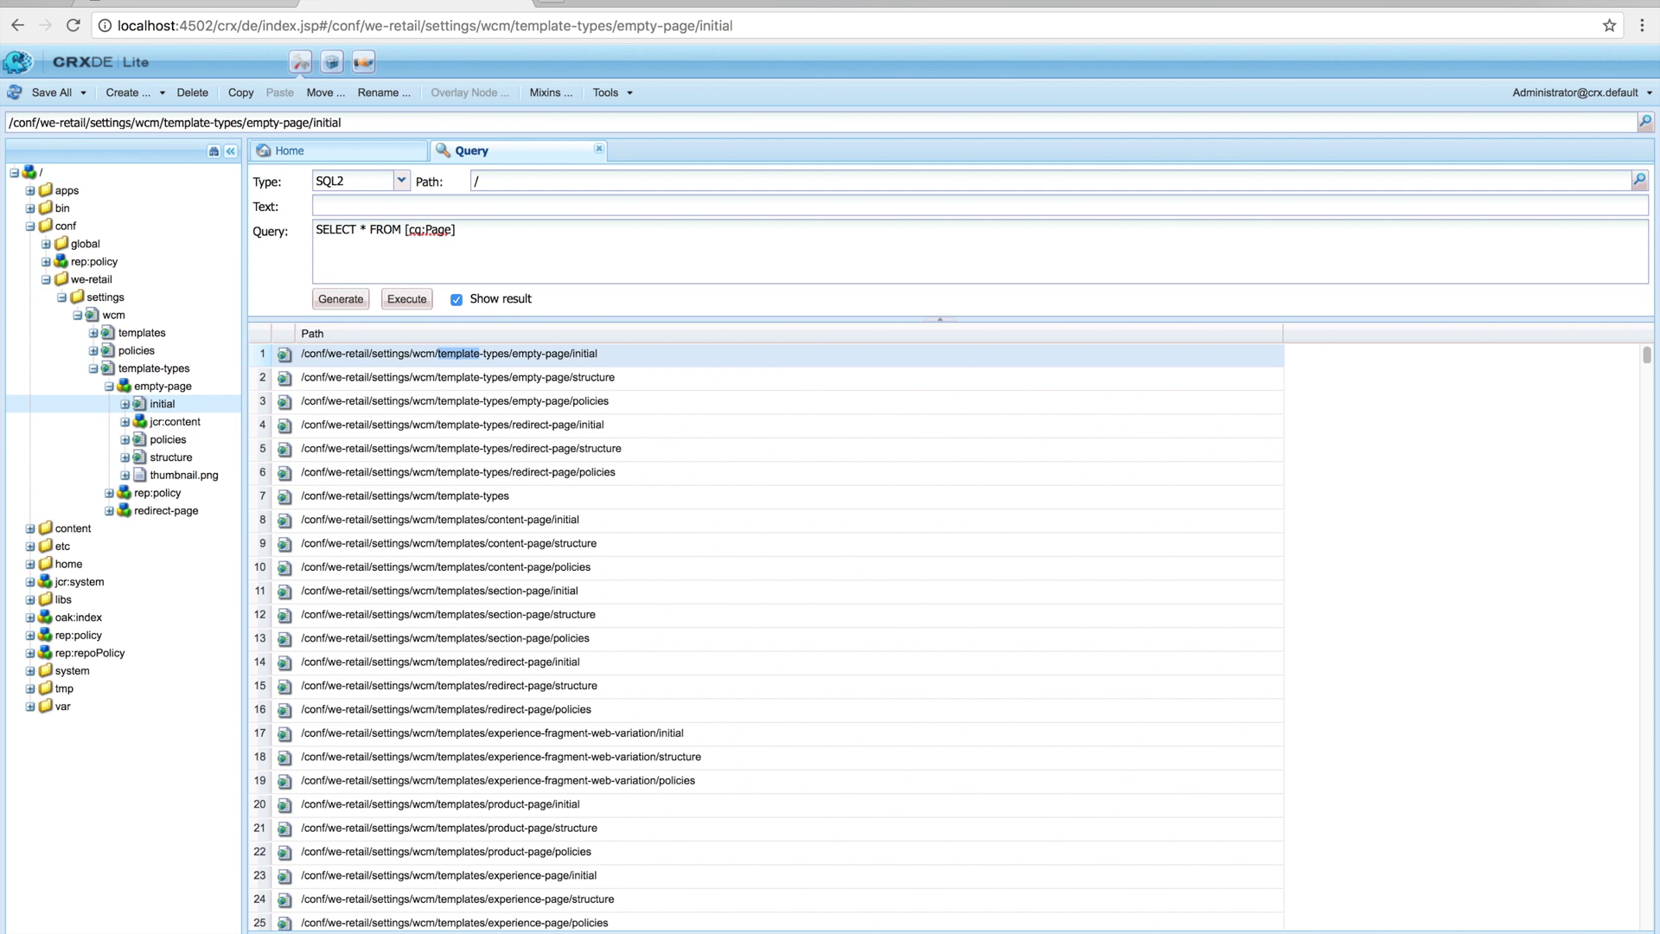
pyautogui.click(1027, 929)
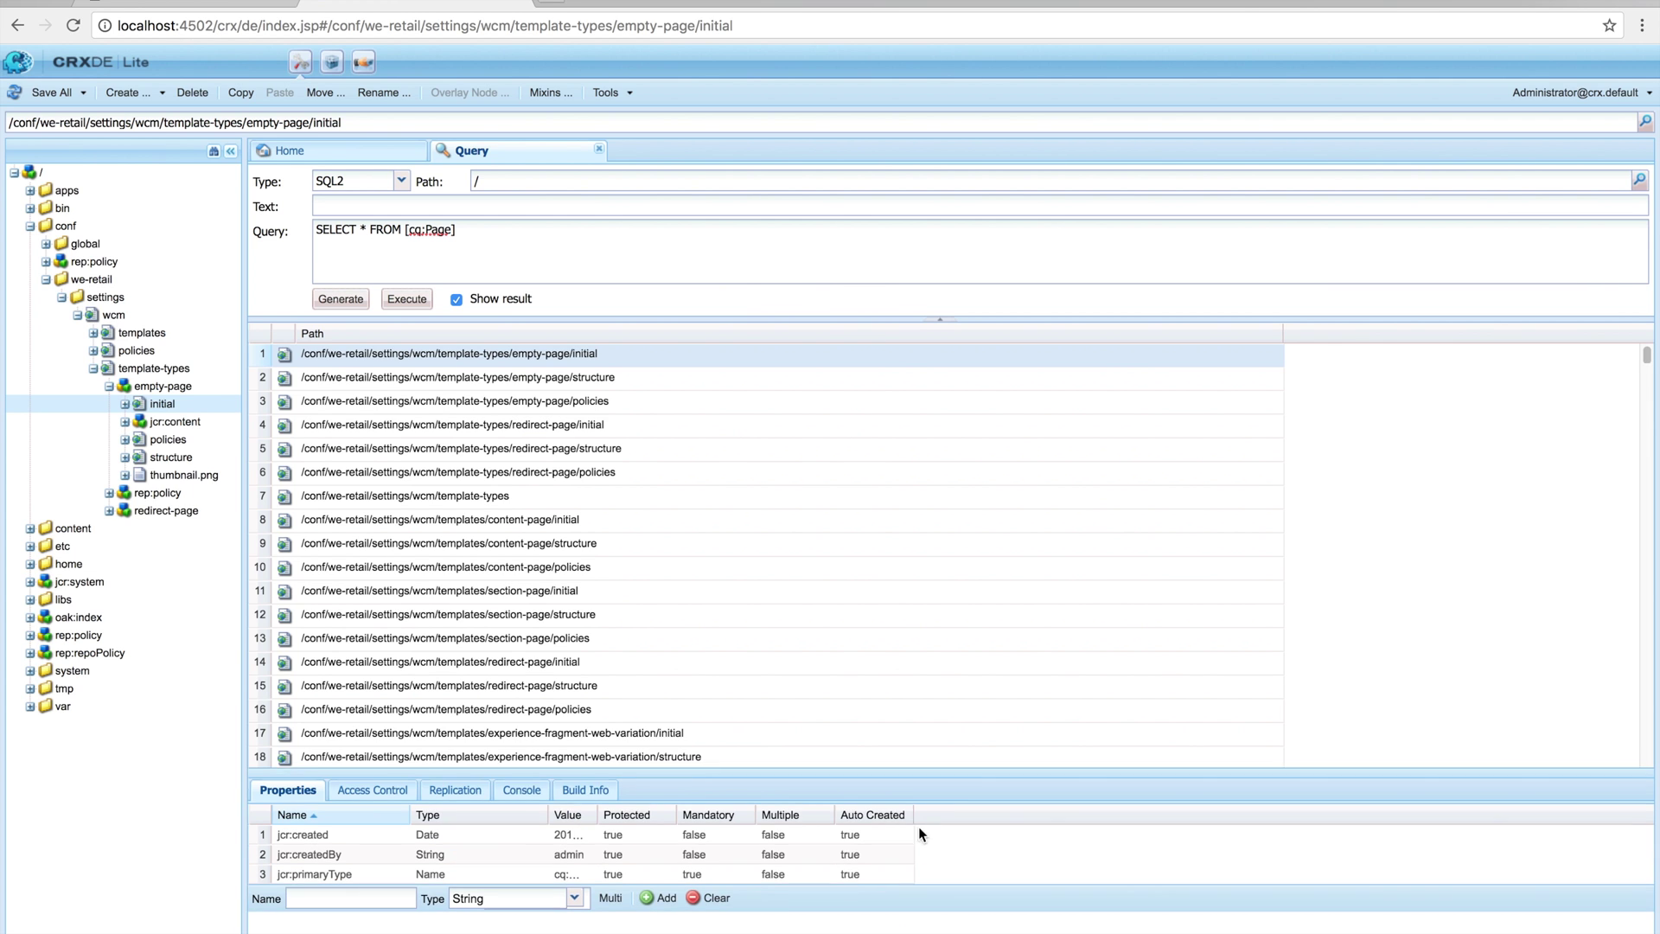
pyautogui.moveTo(904, 858); pyautogui.dragTo(555, 787)
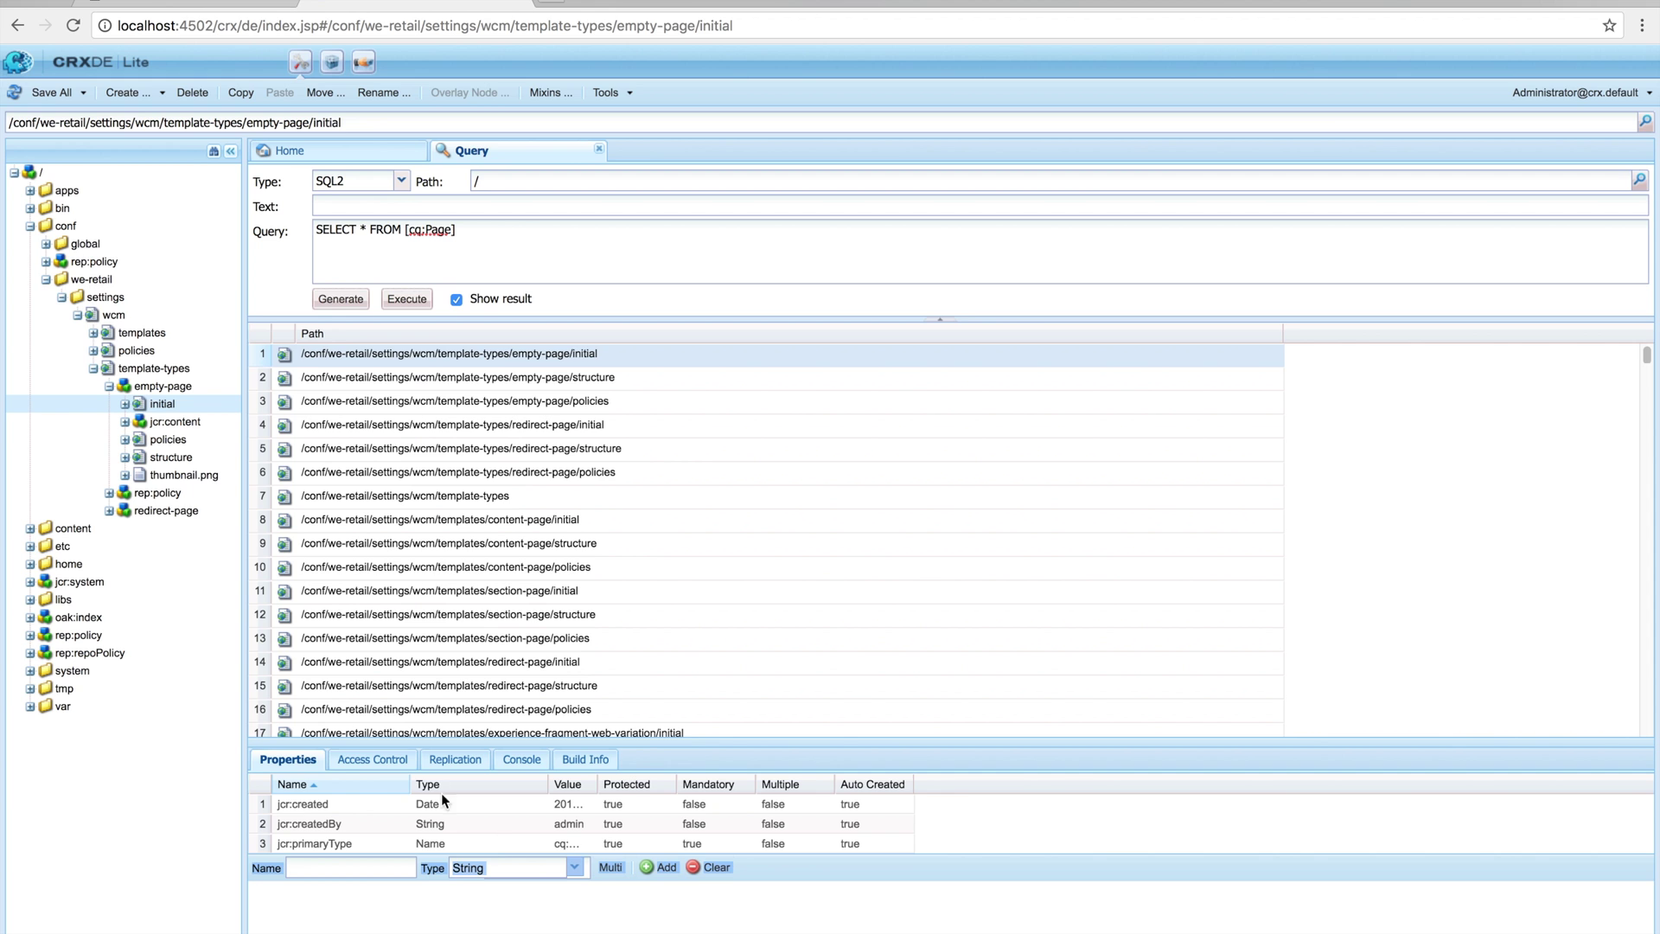
pyautogui.moveTo(409, 788); pyautogui.dragTo(579, 788)
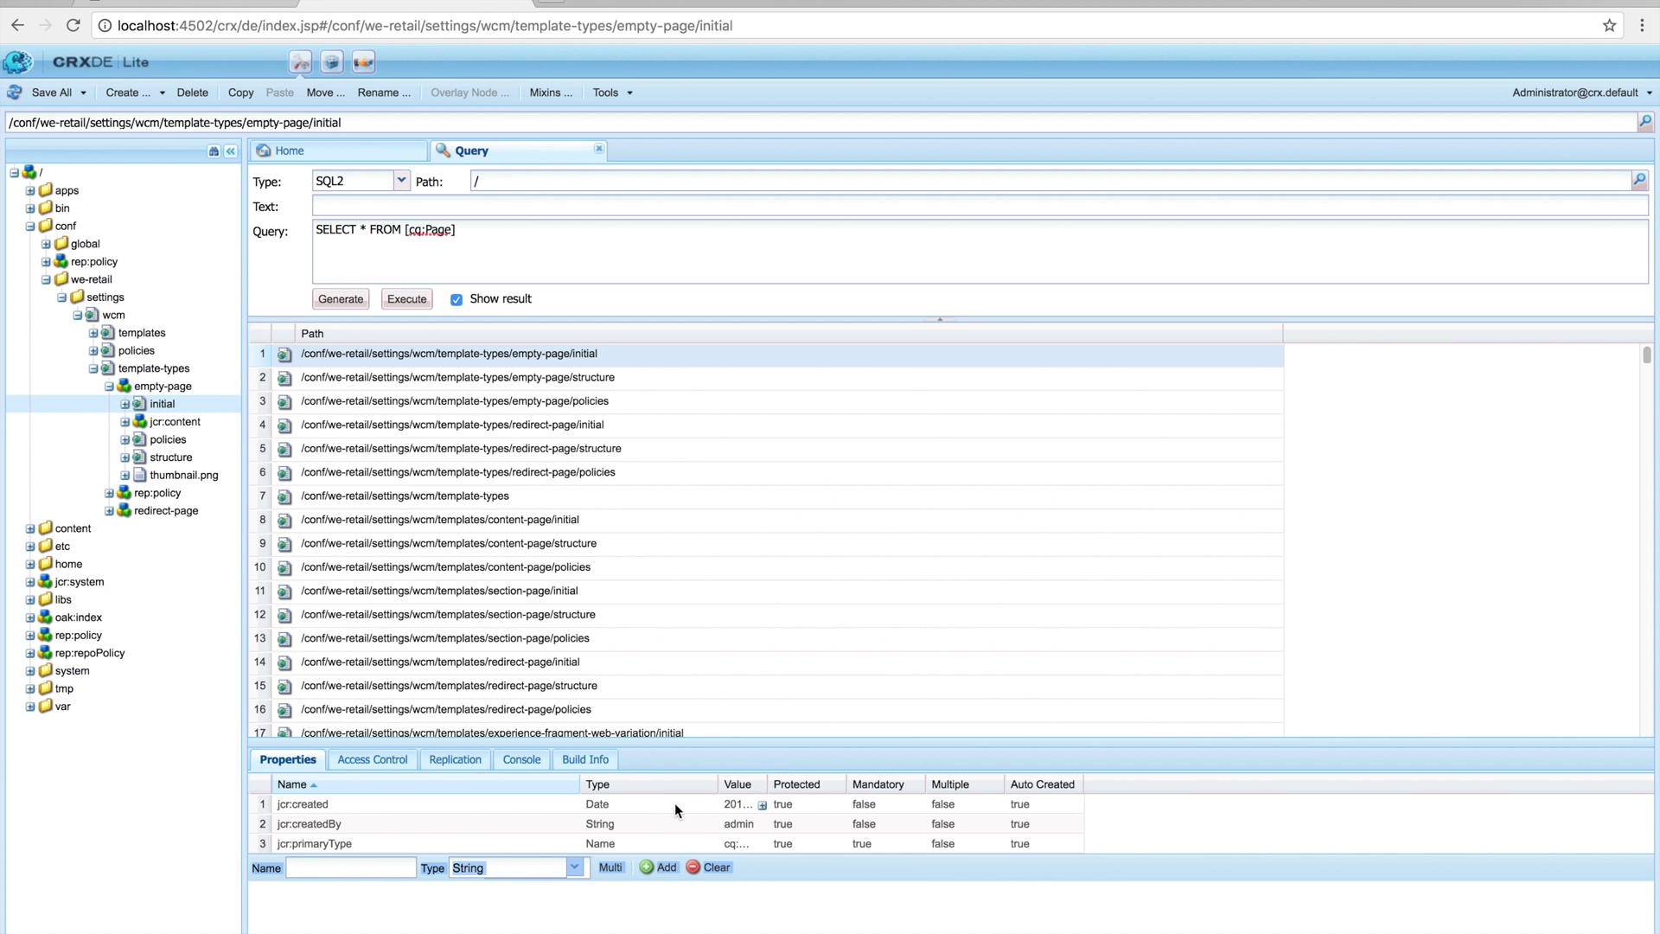
pyautogui.moveTo(718, 783); pyautogui.dragTo(873, 783)
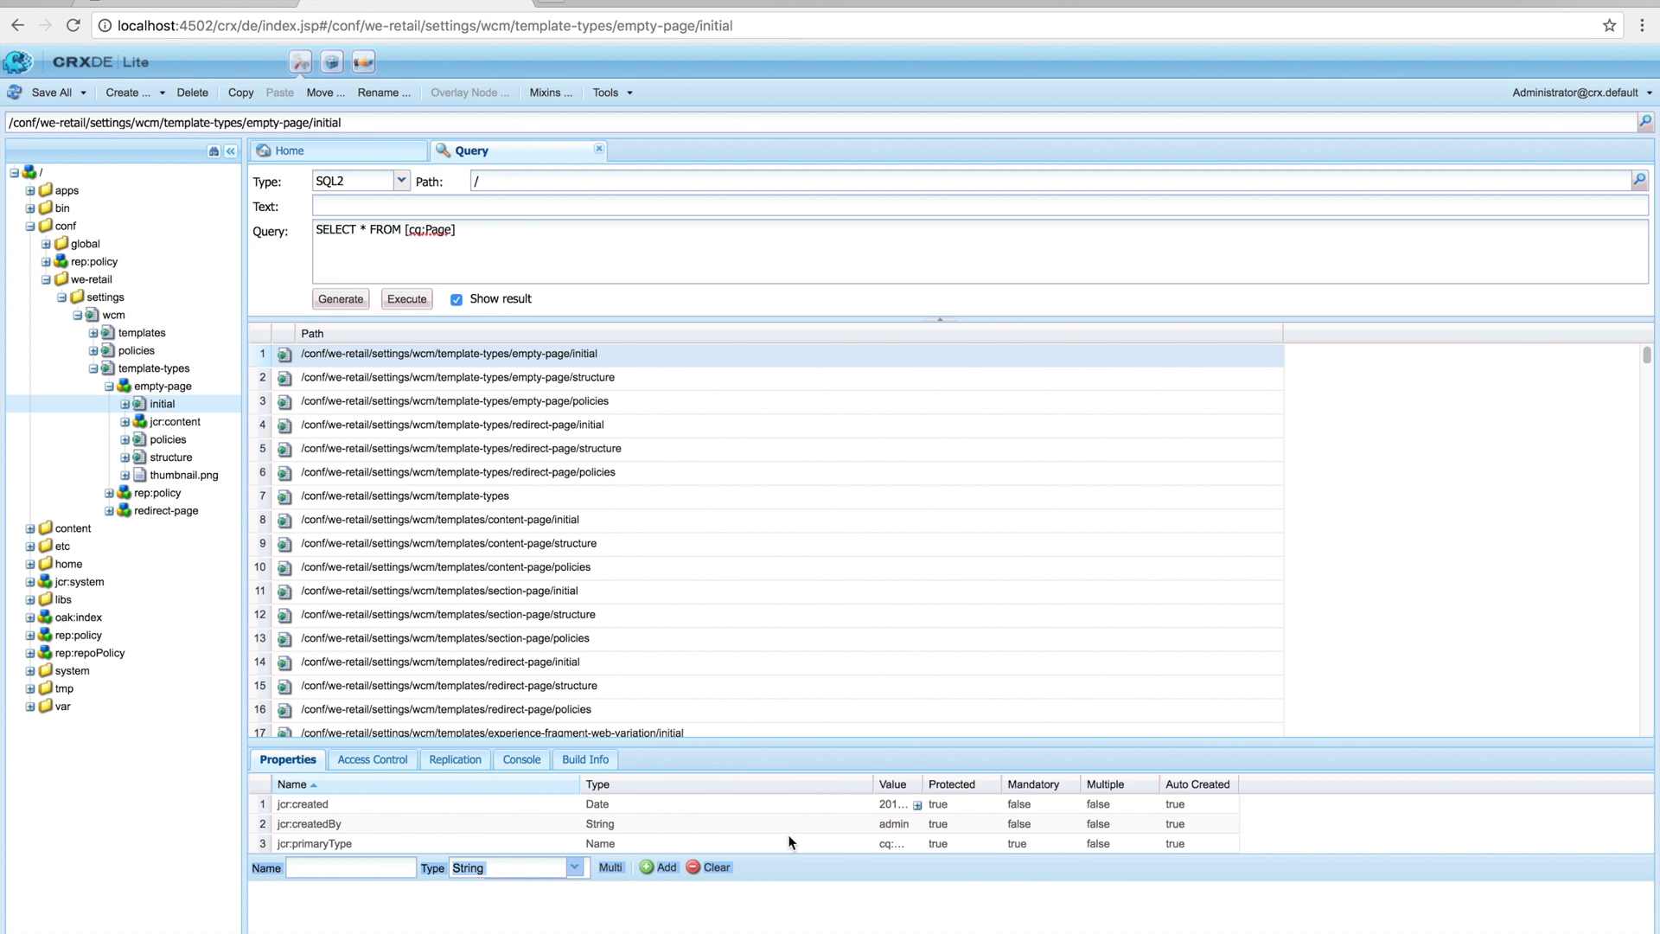
# Check that the empty-page structure node is a cq:Page, then select the SELECT * FROM [dam:Asset] example.
pyautogui.press('Down')
pyautogui.click(868, 864)
pyautogui.click(862, 897)
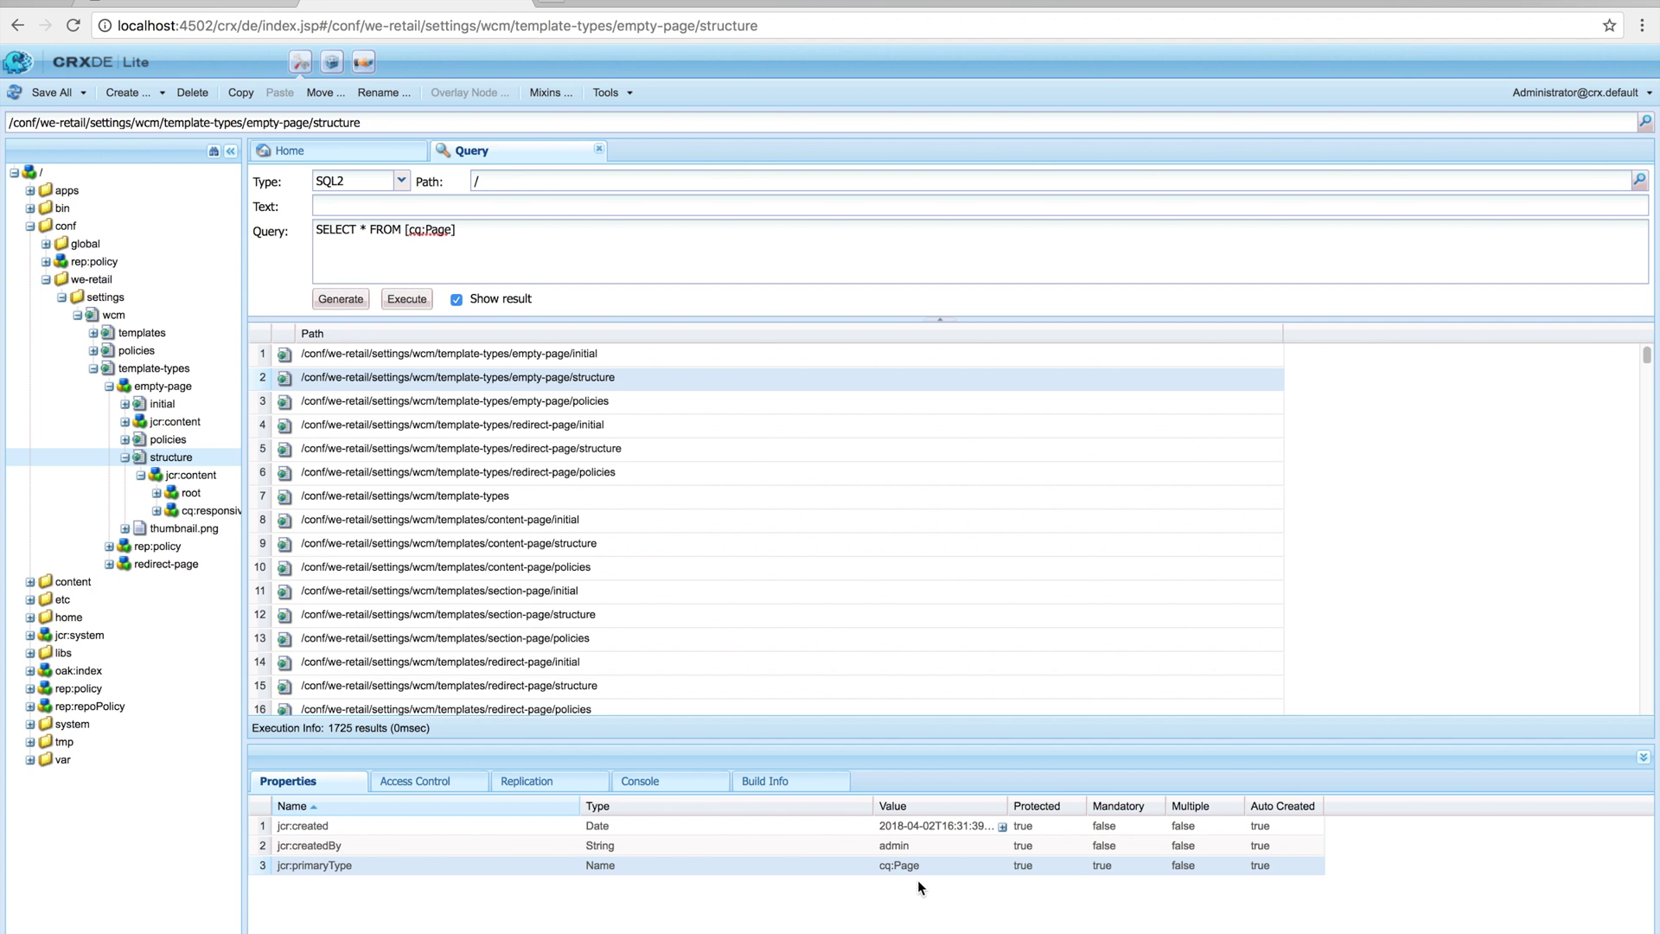
pyautogui.click(252, 4)
pyautogui.moveTo(457, 399); pyautogui.dragTo(245, 391)
pyautogui.press('super+c')
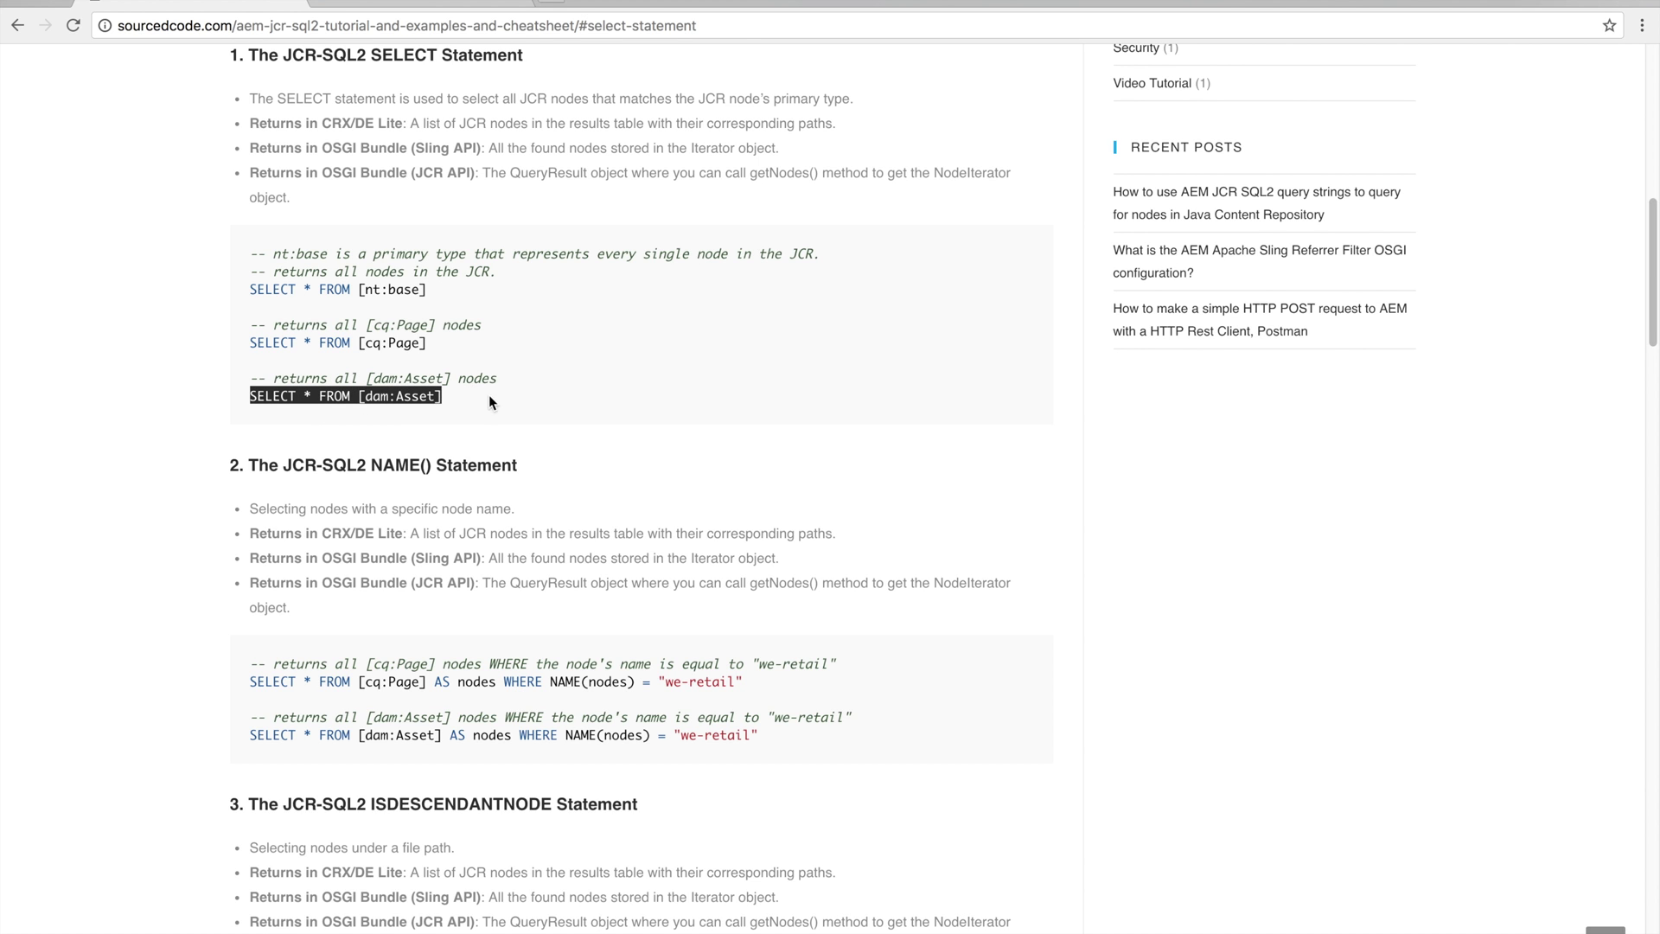
# Run SELECT * FROM [dam:Asset] for 322 results and open the first asset, html5_flyoutviewer.css.
pyautogui.click(424, 3)
pyautogui.press('super+a')
pyautogui.click(446, 263)
pyautogui.press('super+a')
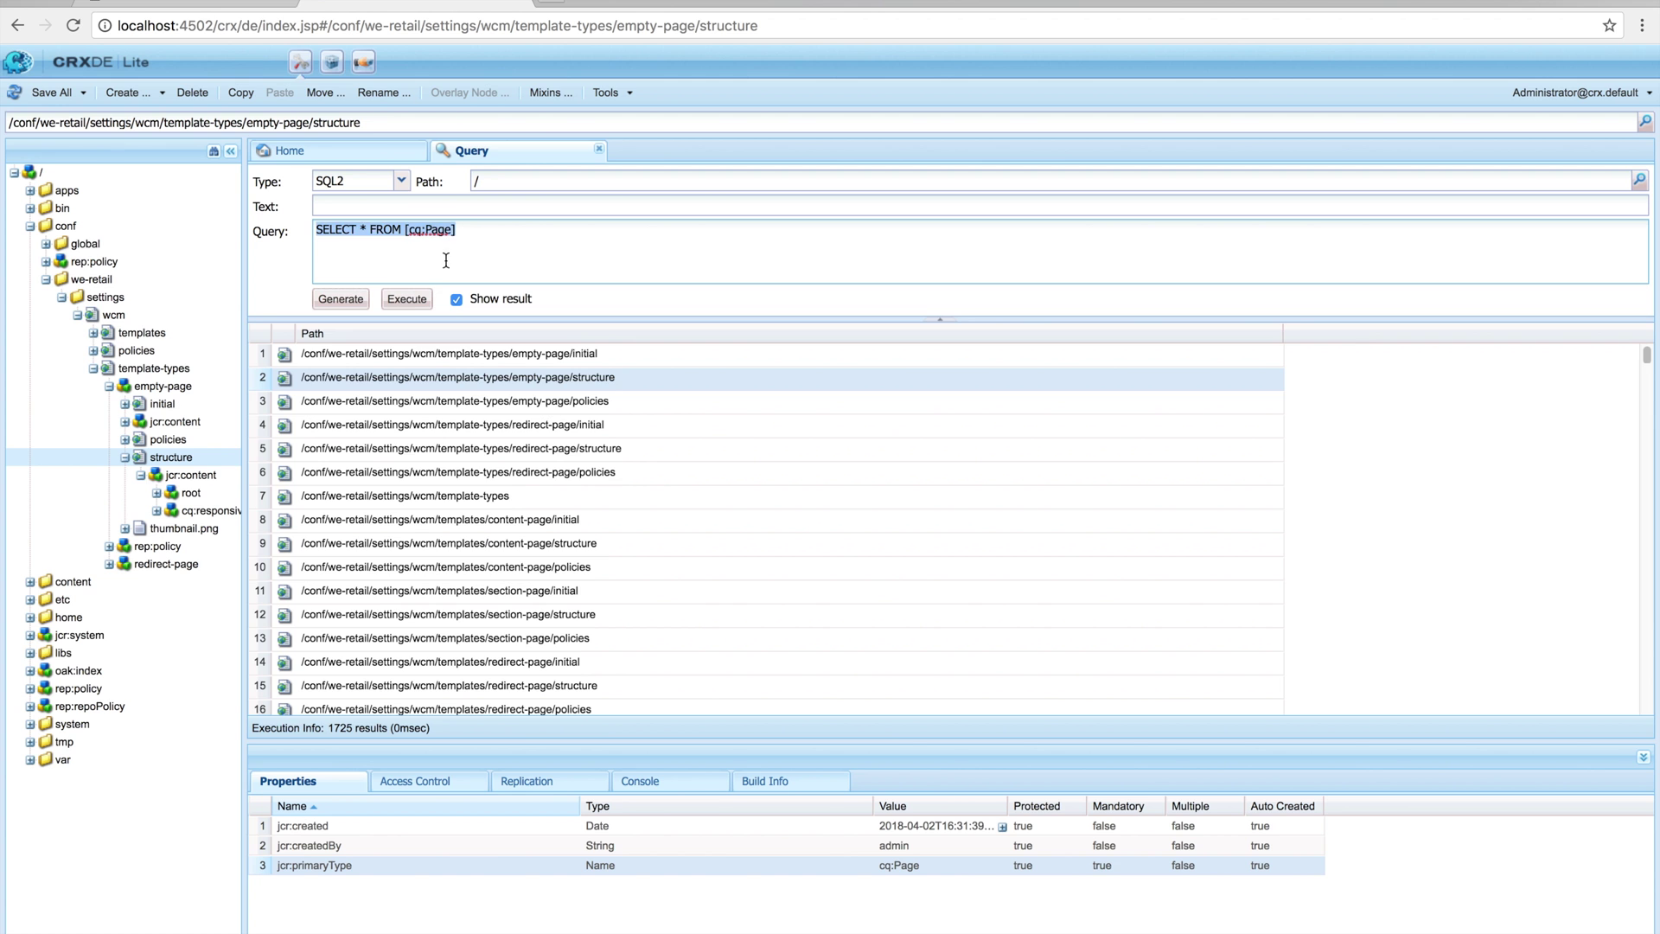
pyautogui.press('super+v')
pyautogui.click(406, 298)
pyautogui.doubleClick(448, 353)
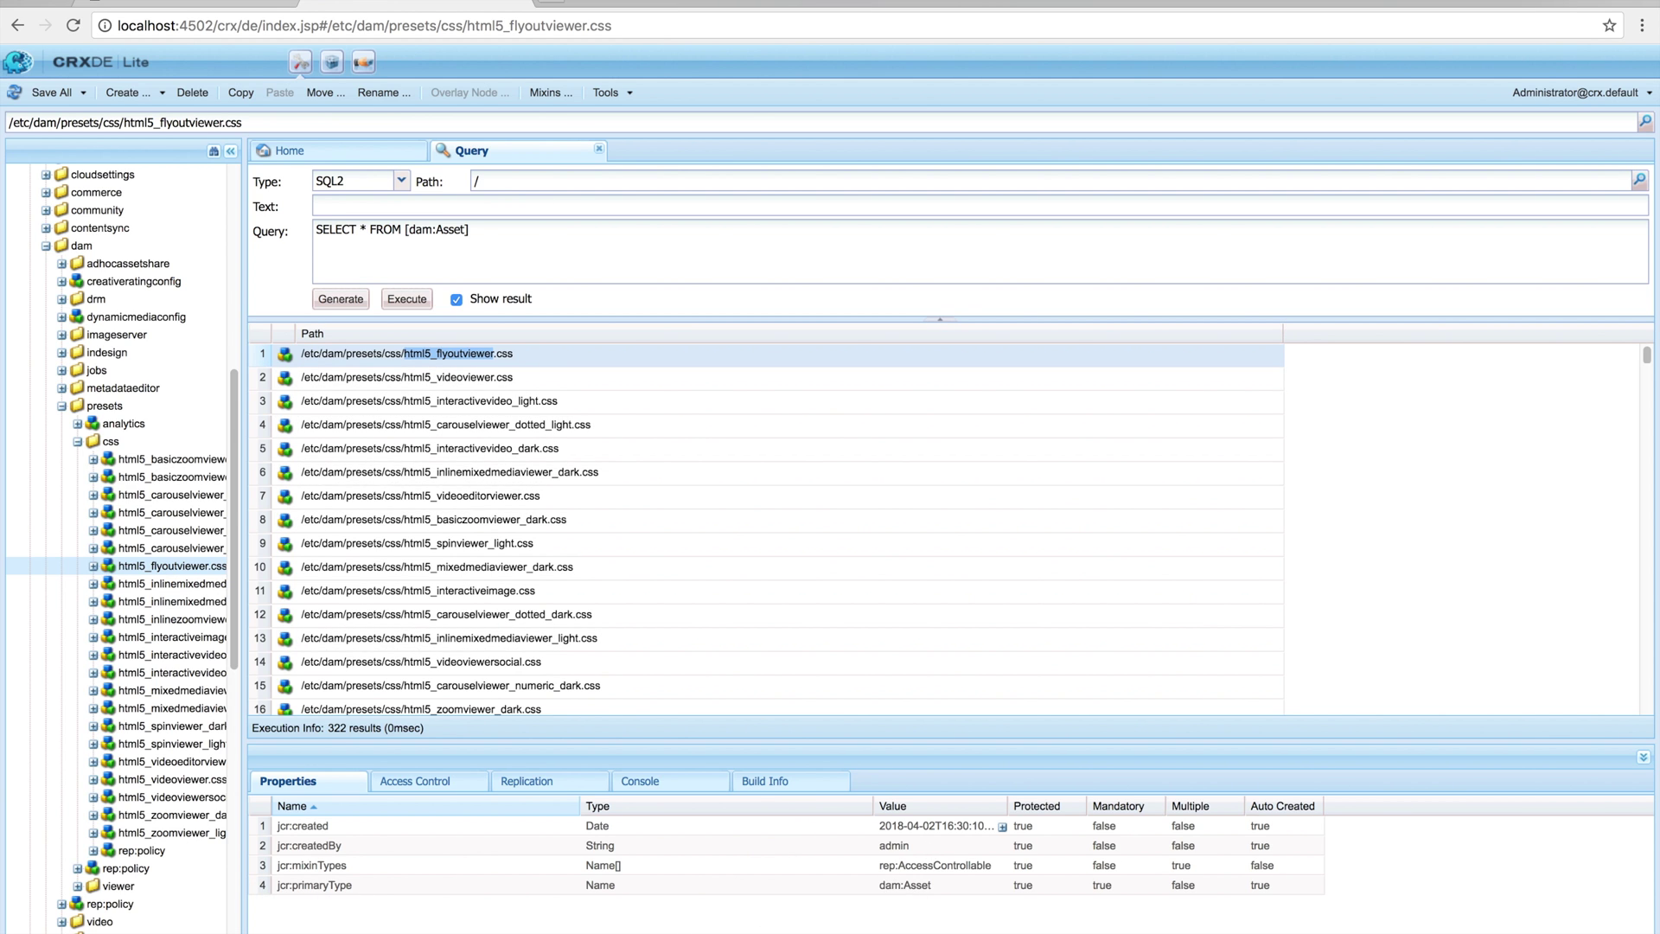
pyautogui.click(244, 2)
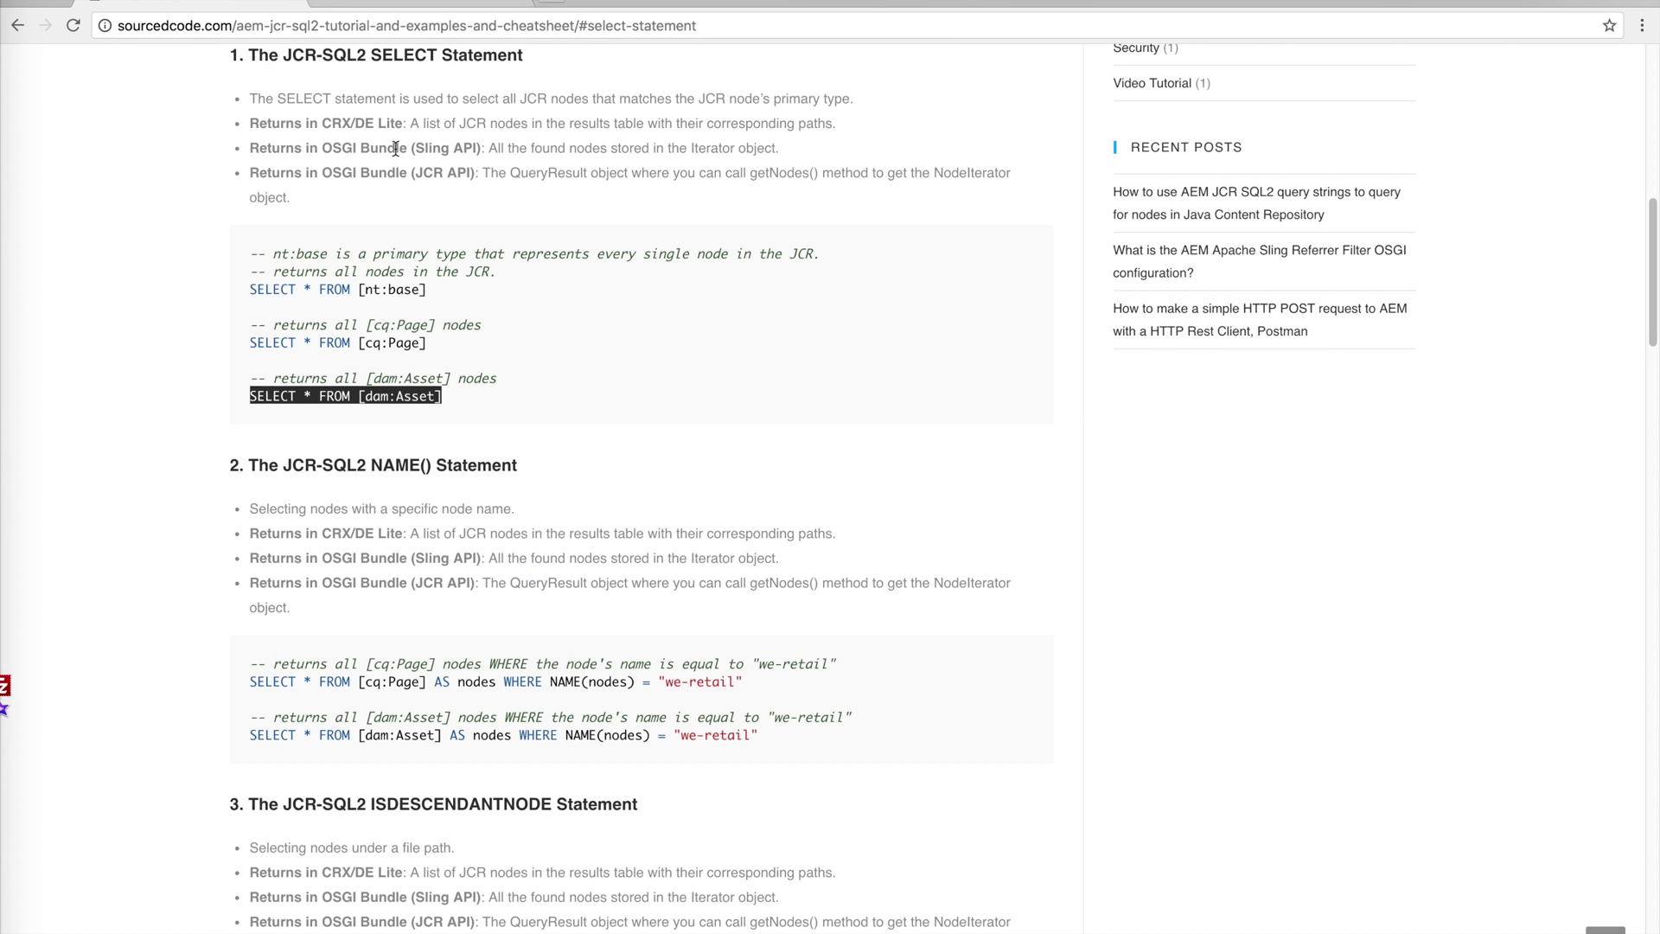
# Scroll to the NAME() examples and select SELECT * FROM [cq:Page] AS nodes WHERE NAME(nodes) = "we-retail".
pyautogui.scroll(-2, 468, 495)
pyautogui.click(351, 387)
pyautogui.scroll(-1, 331, 384)
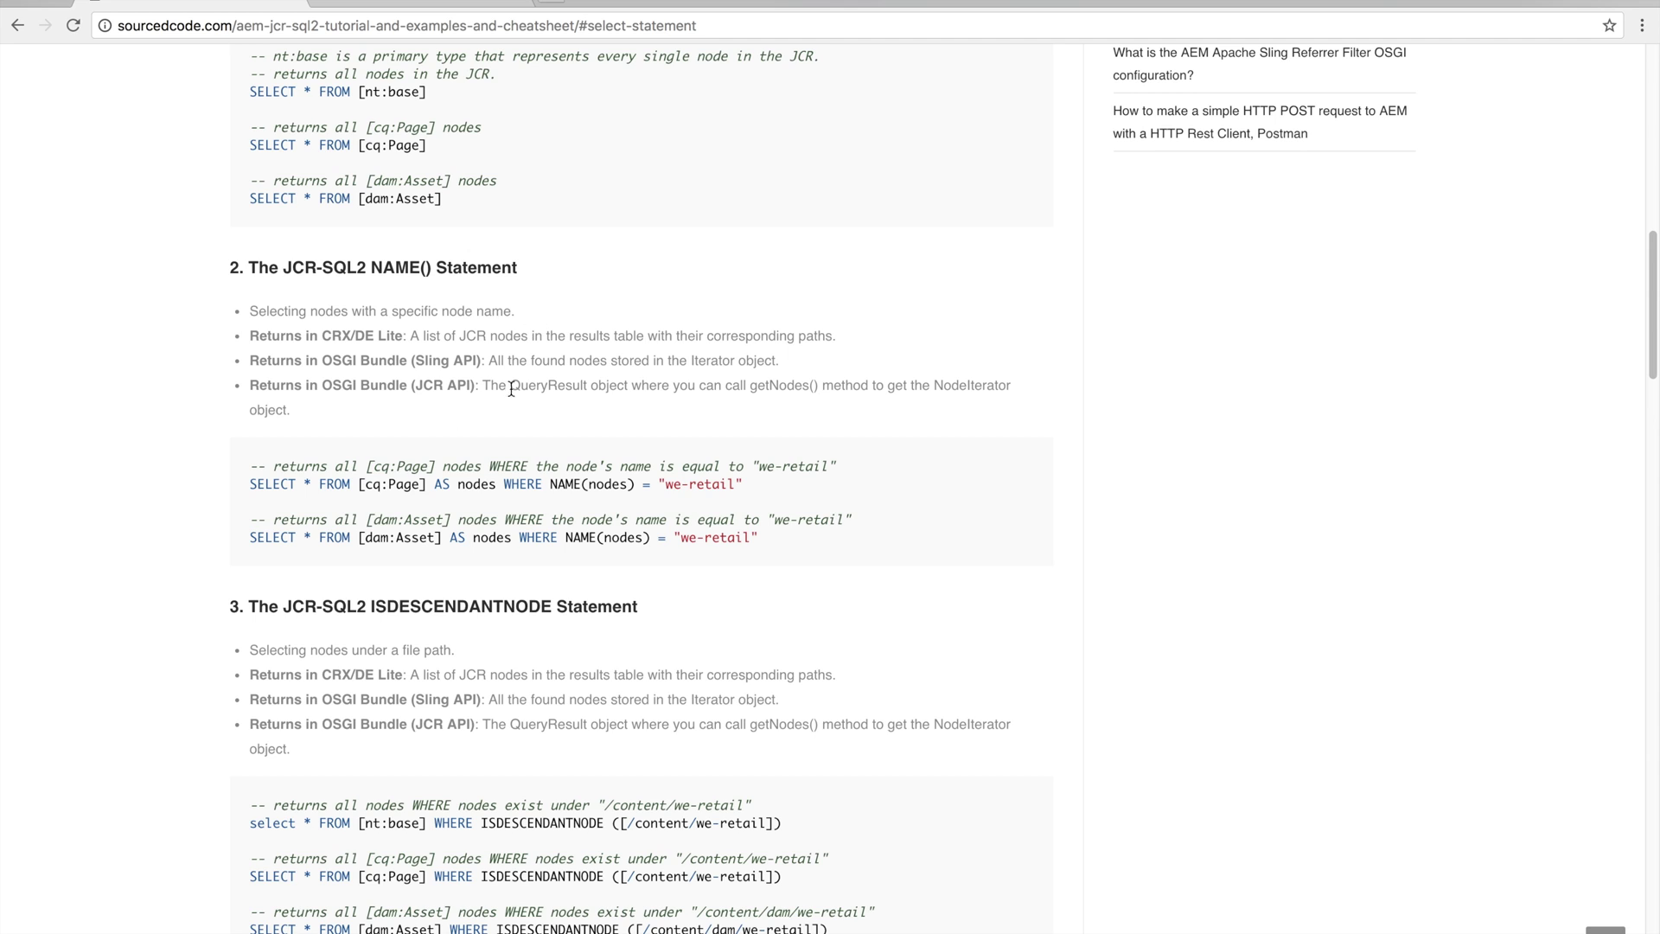
pyautogui.moveTo(270, 484); pyautogui.dragTo(735, 509)
pyautogui.click(733, 517)
pyautogui.moveTo(763, 490); pyautogui.dragTo(250, 489)
pyautogui.hotkey('ctrl', 'c')
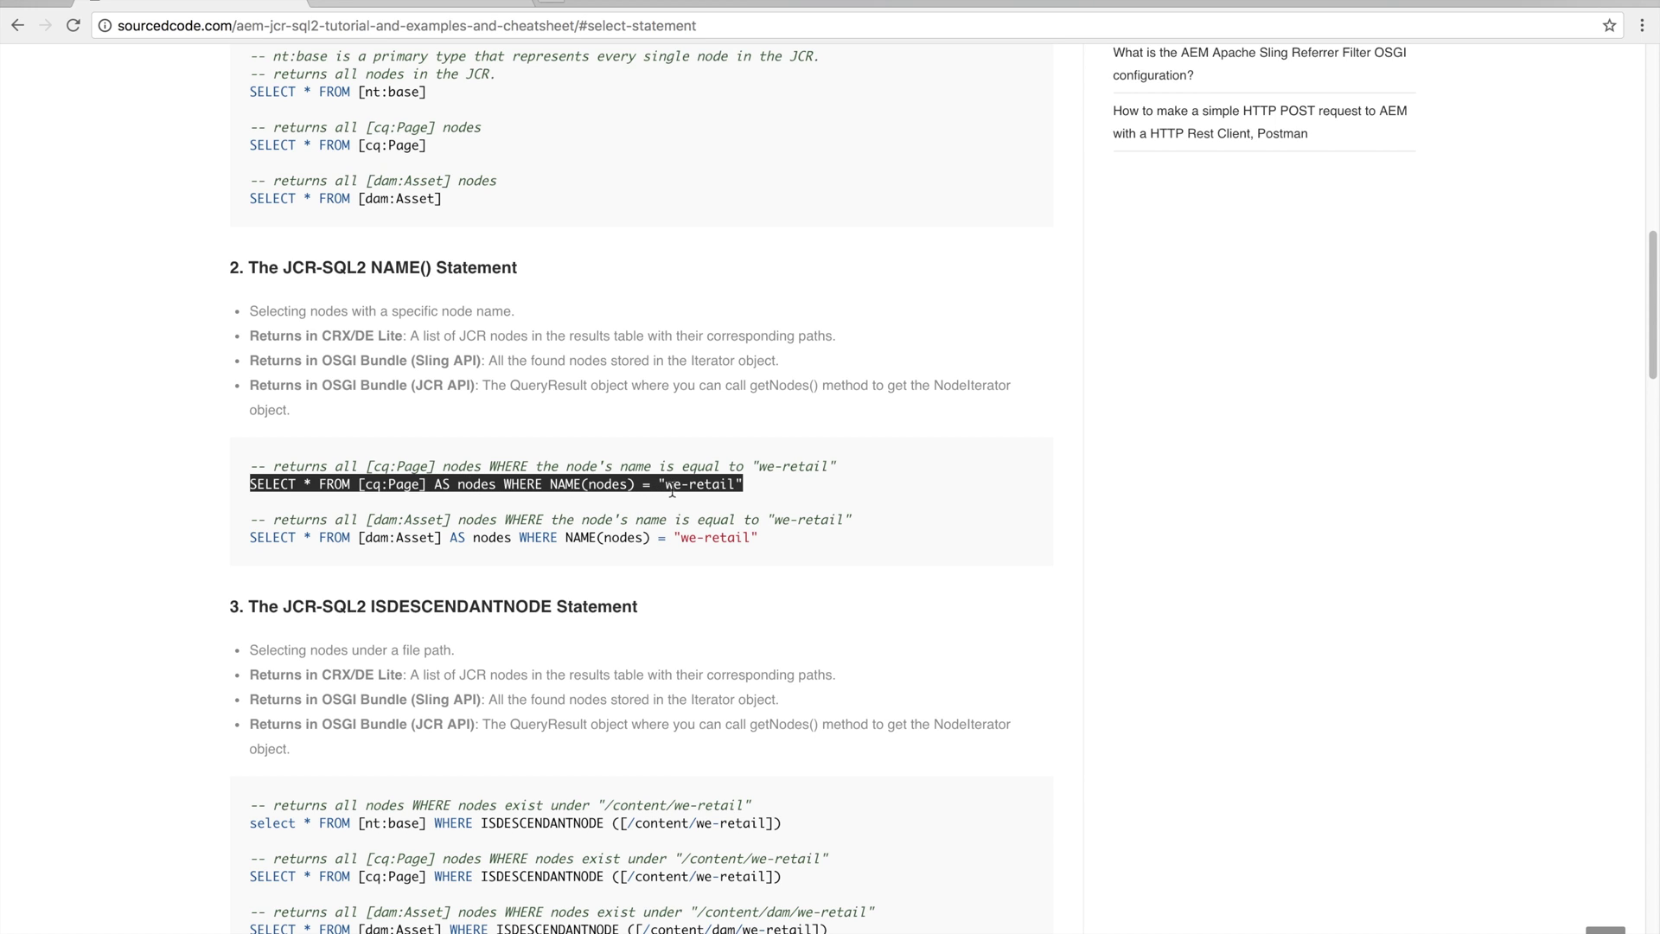
pyautogui.click(432, 7)
# Run the cq:Page NAME() query for 8 we-retail results and open /etc/designs/we-retail.
pyautogui.tripleClick(418, 246)
pyautogui.hotkey('ctrl', 'v')
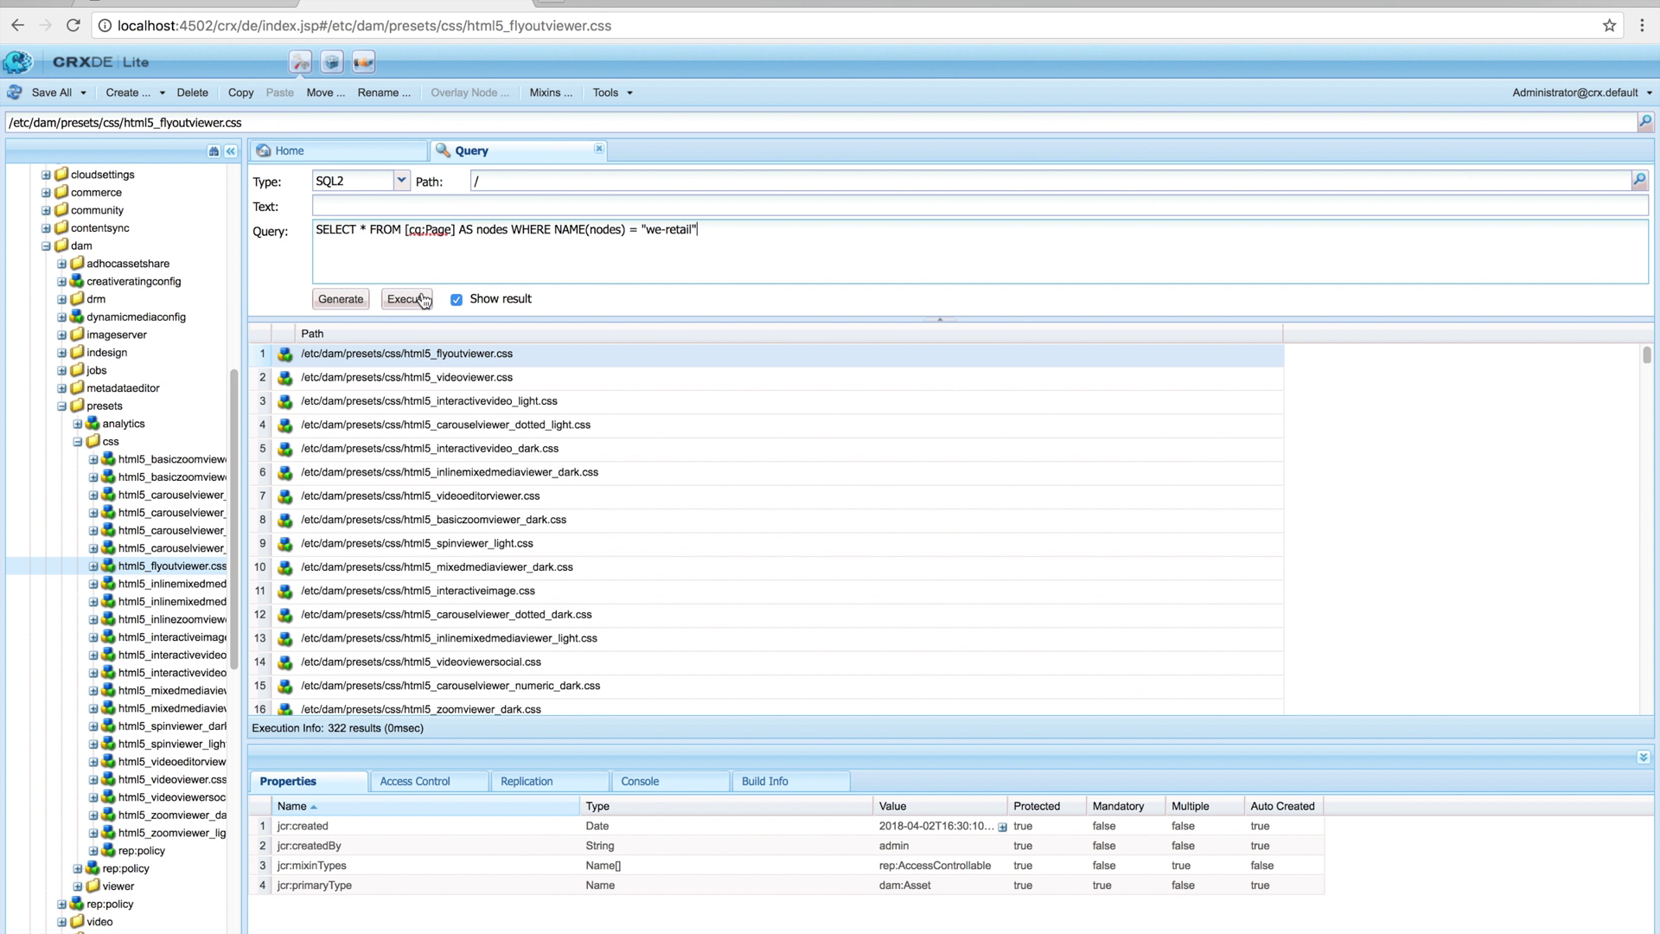
pyautogui.click(406, 298)
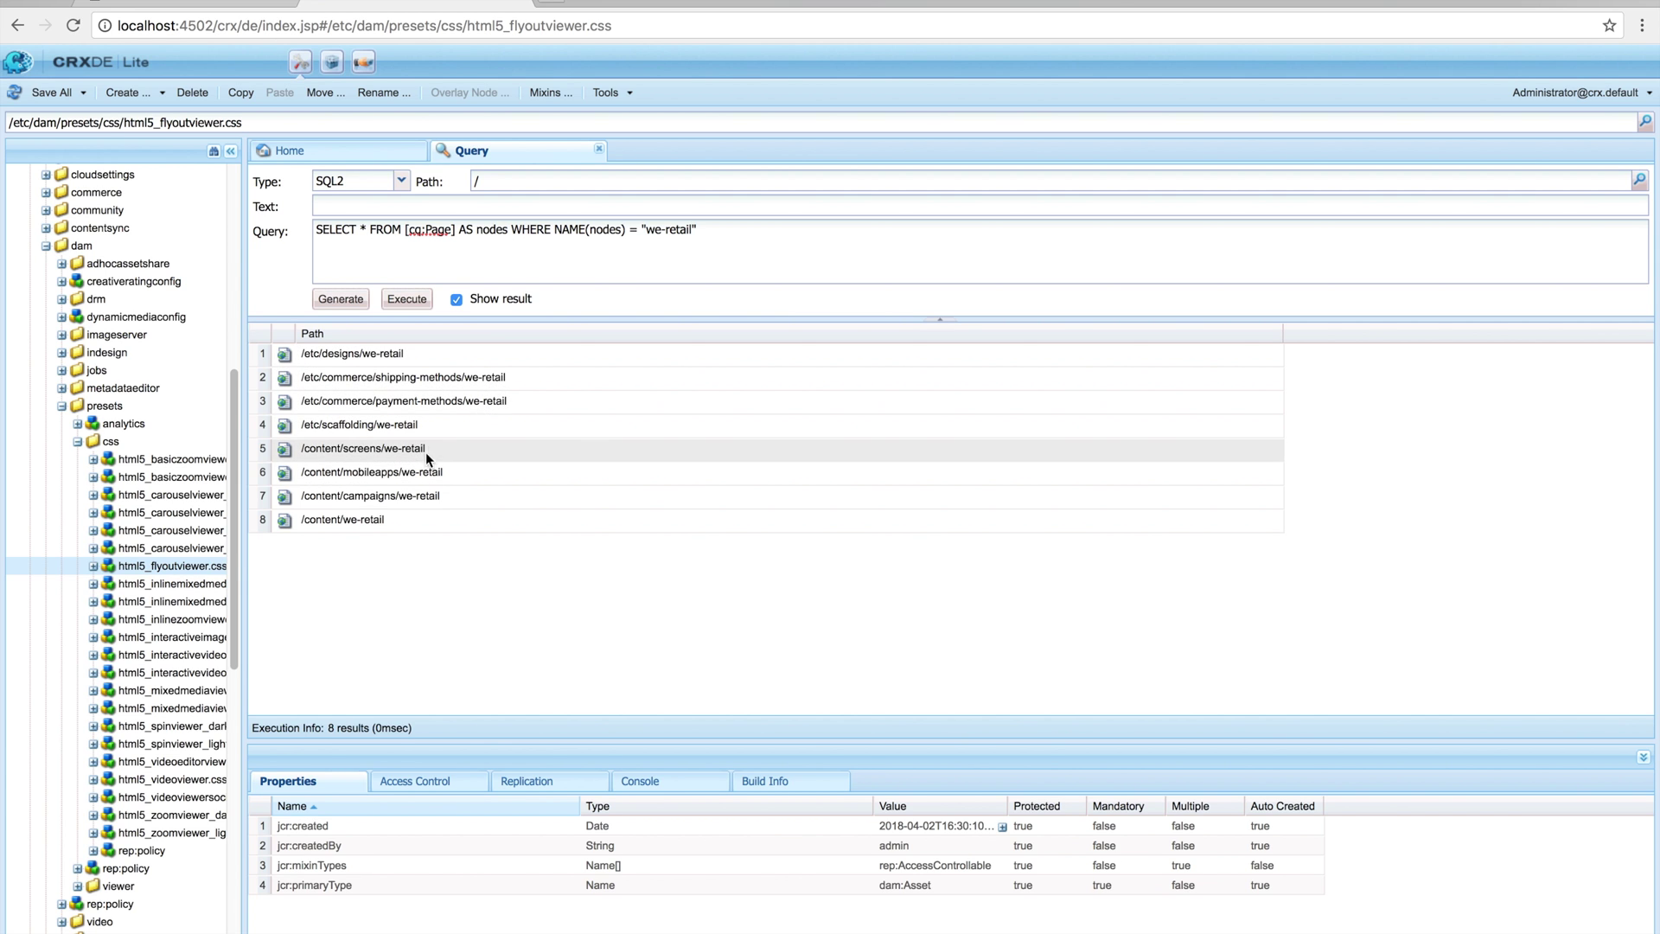
pyautogui.click(403, 357)
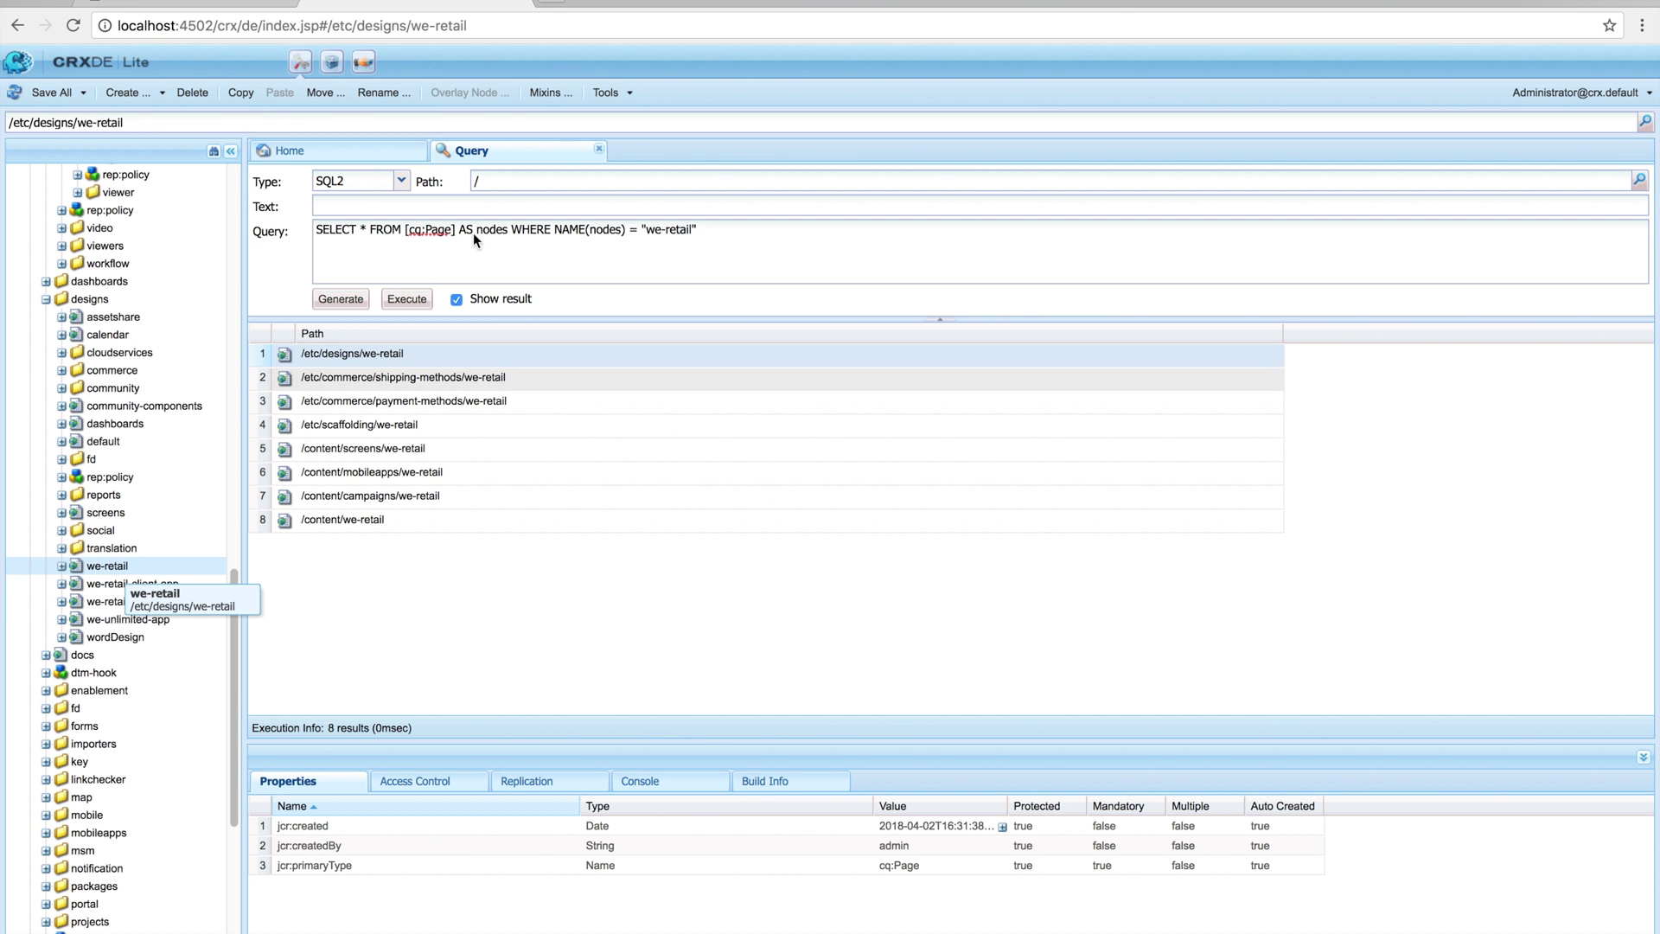
# On the cheatsheet, scroll to and select the dam:Asset NAME() example line.
pyautogui.click(264, 11)
pyautogui.scroll(-2, 761, 415)
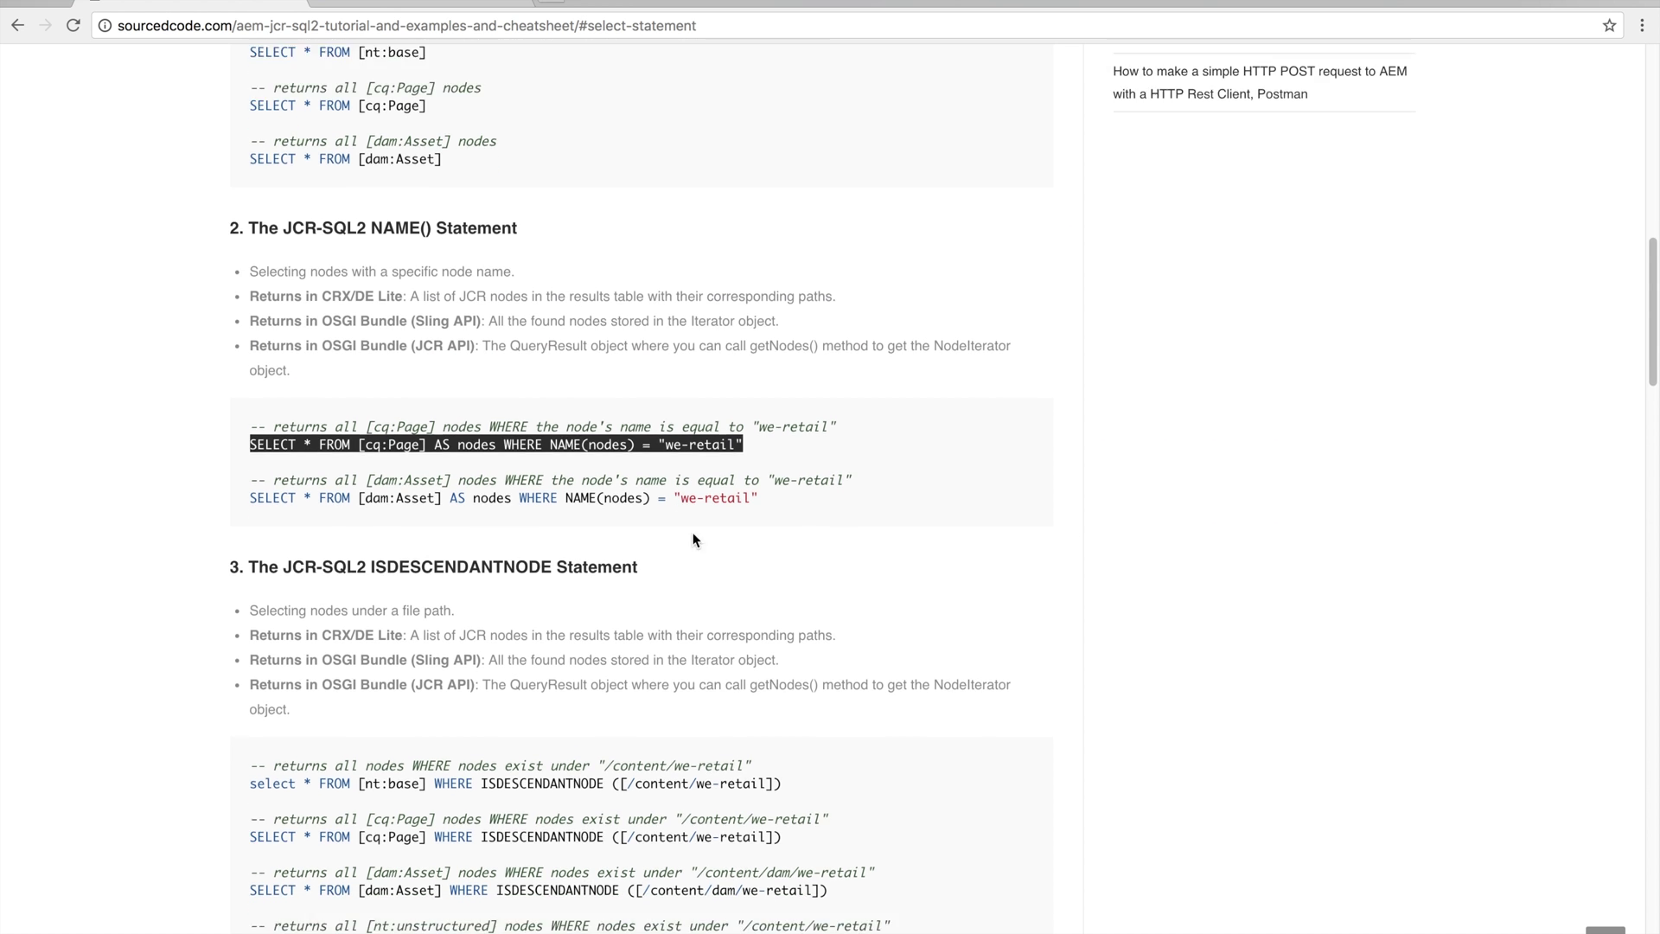
pyautogui.moveTo(761, 441); pyautogui.dragTo(241, 439)
pyautogui.click(340, 457)
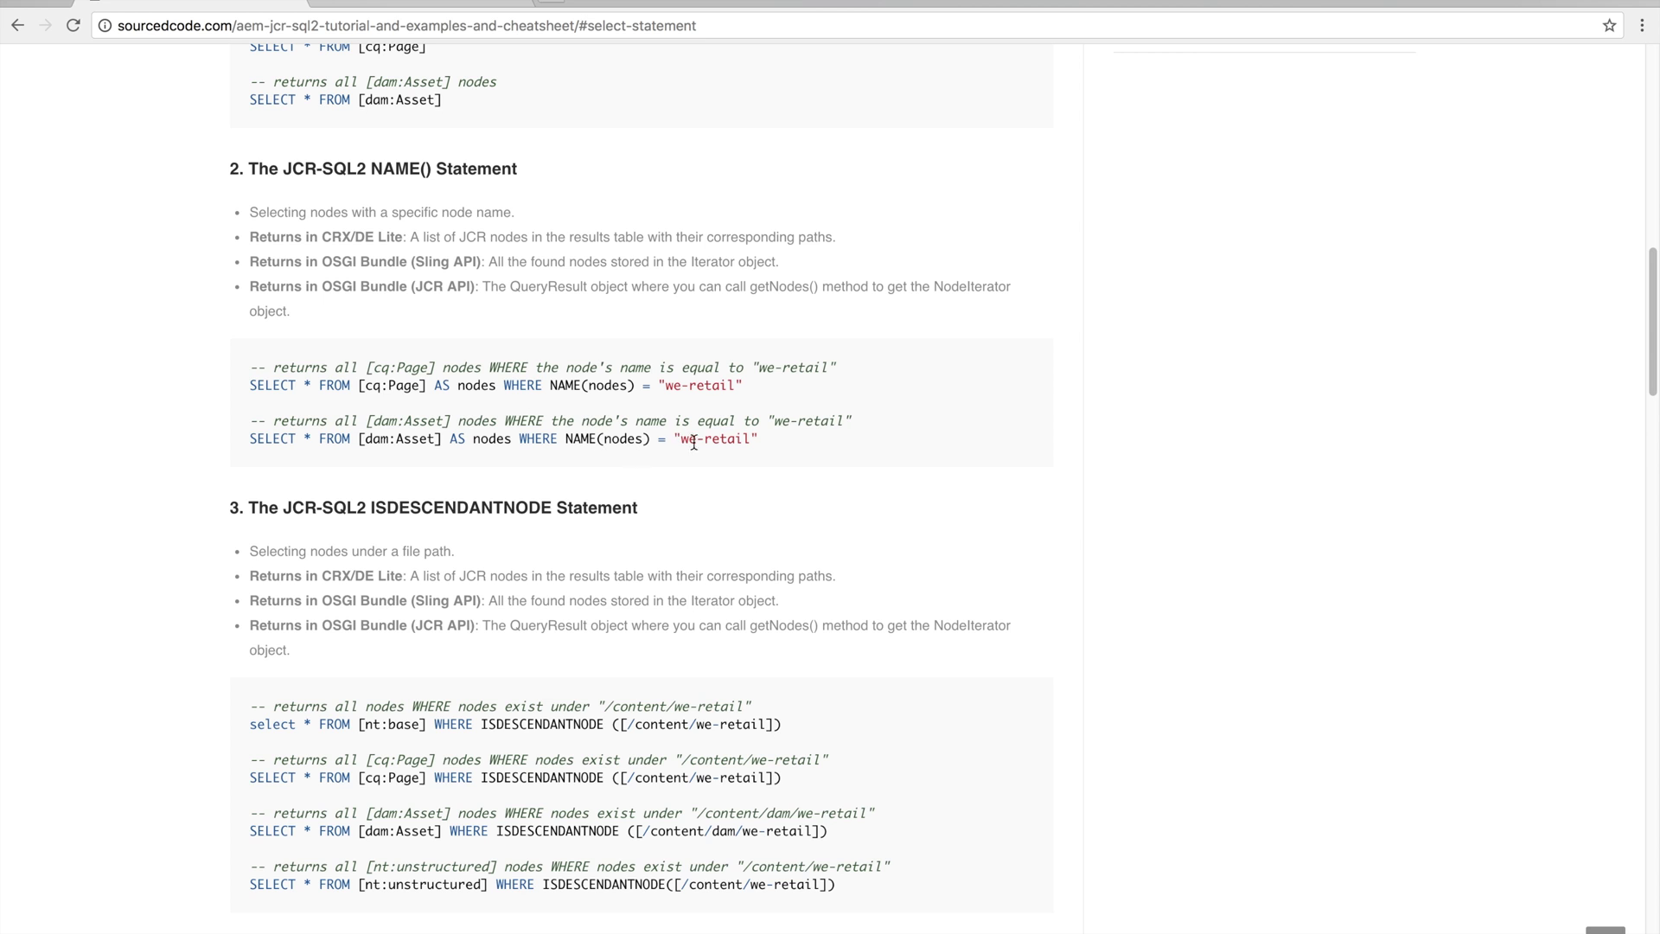
# Replace the query with the dam:Asset NAME() we-retail query and run it, getting 0 results.
pyautogui.moveTo(765, 442); pyautogui.dragTo(249, 442)
pyautogui.hotkey('ctrl', 'c')
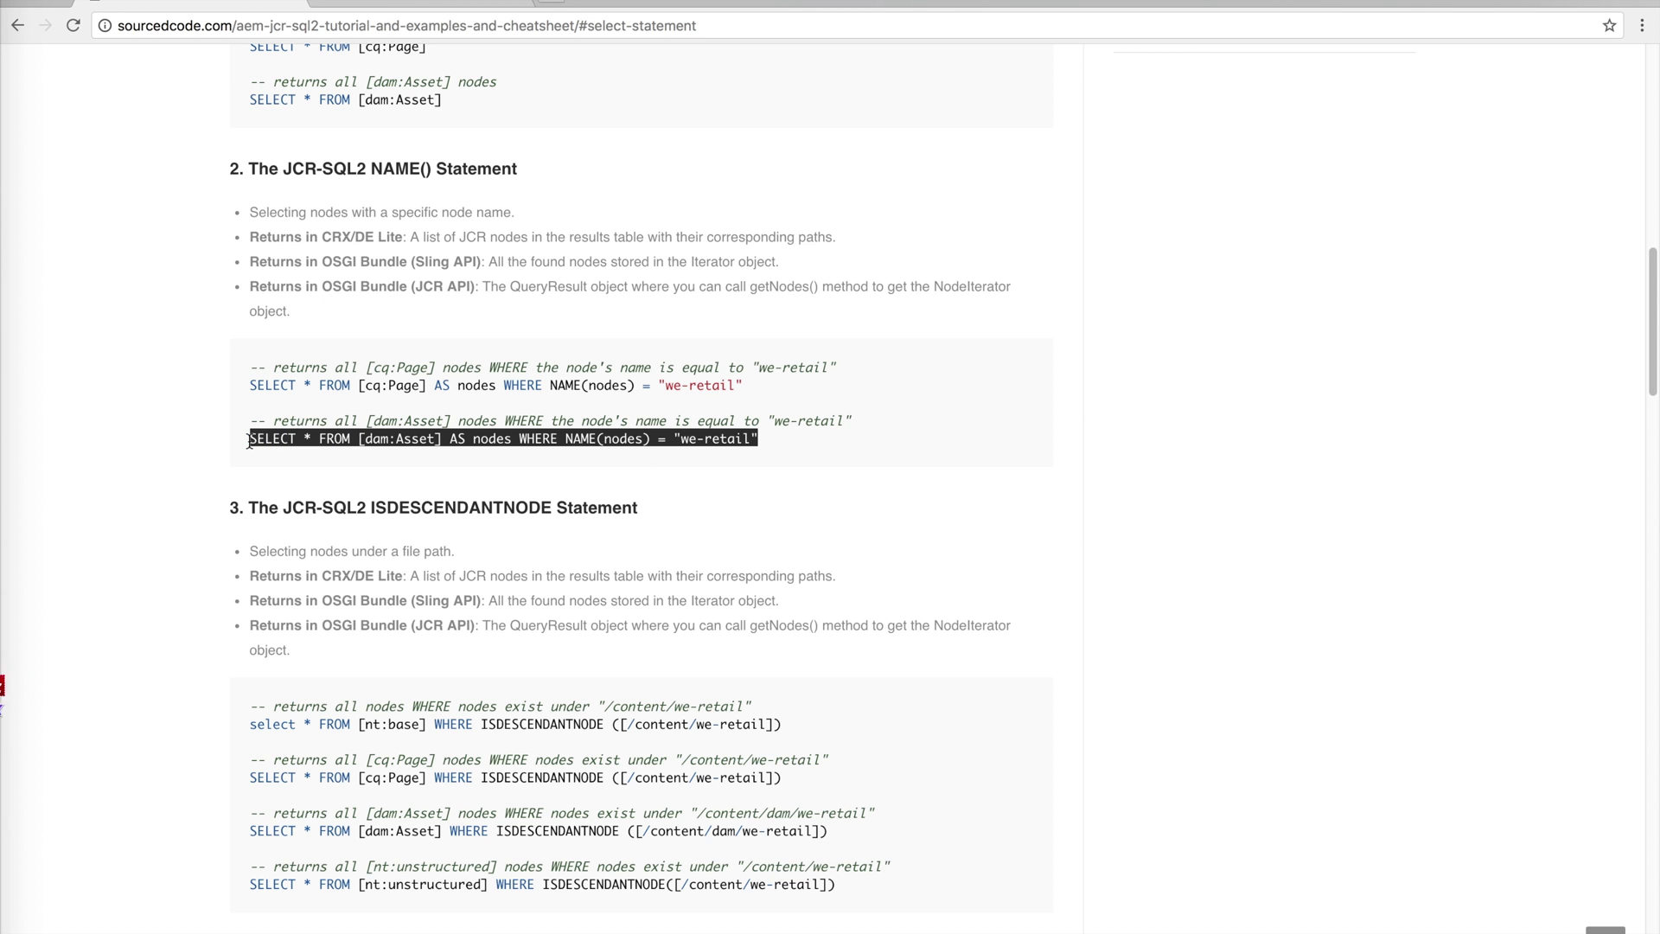
pyautogui.click(414, 10)
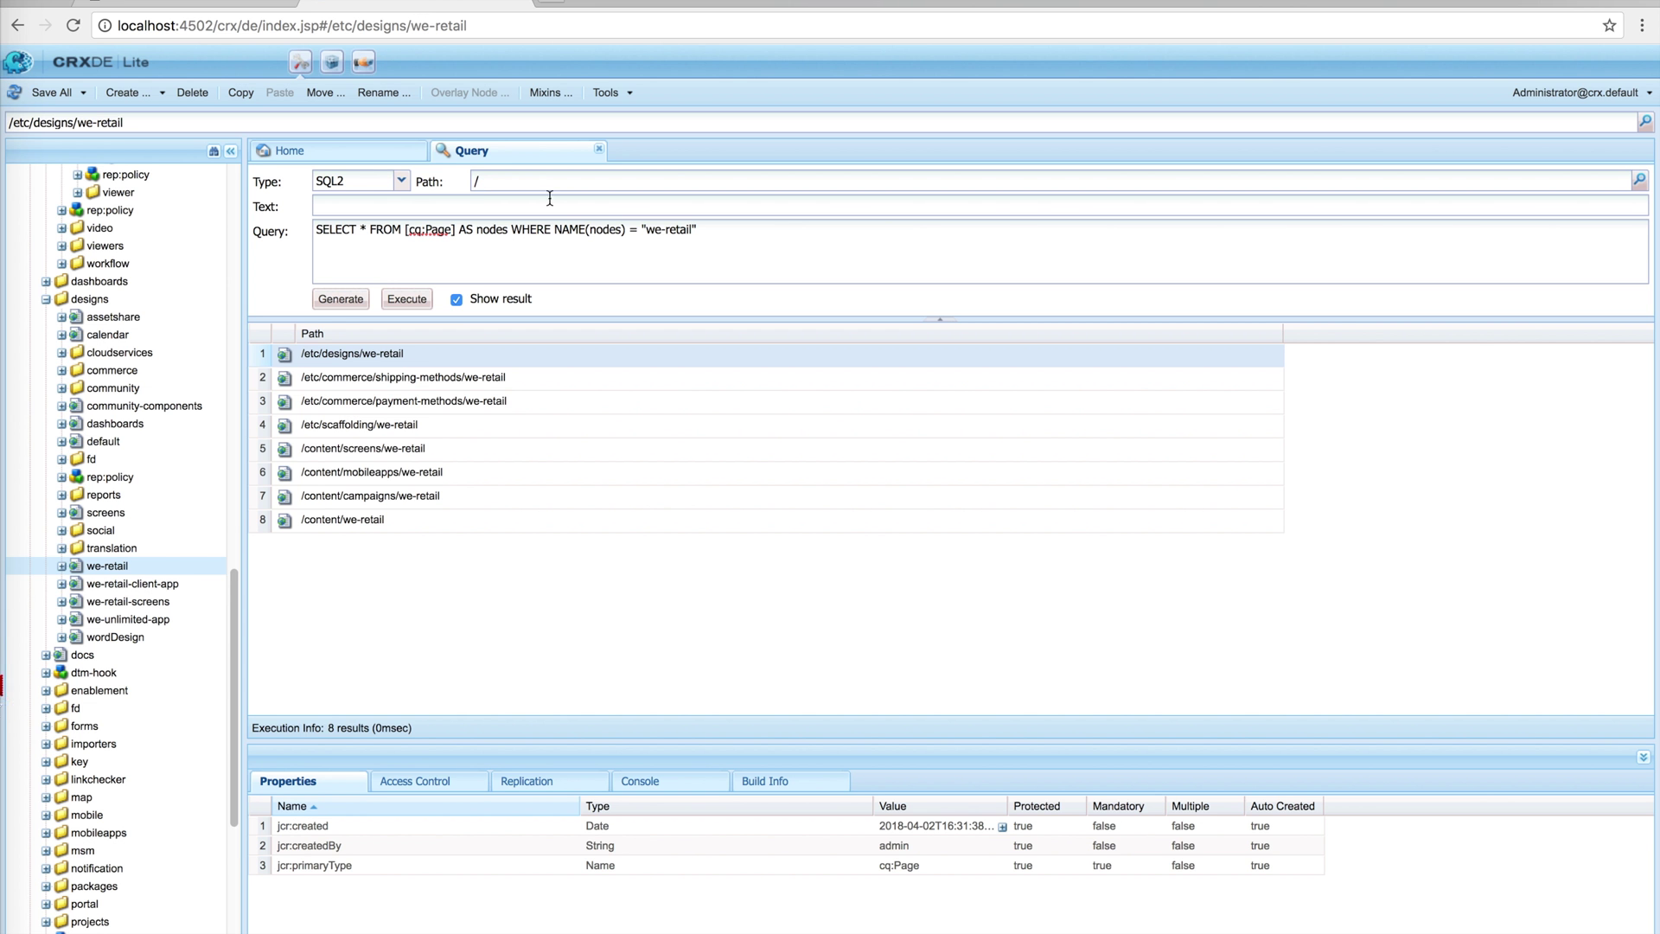
pyautogui.click(554, 256)
pyautogui.hotkey('ctrl', 'a')
pyautogui.hotkey('ctrl', 'v')
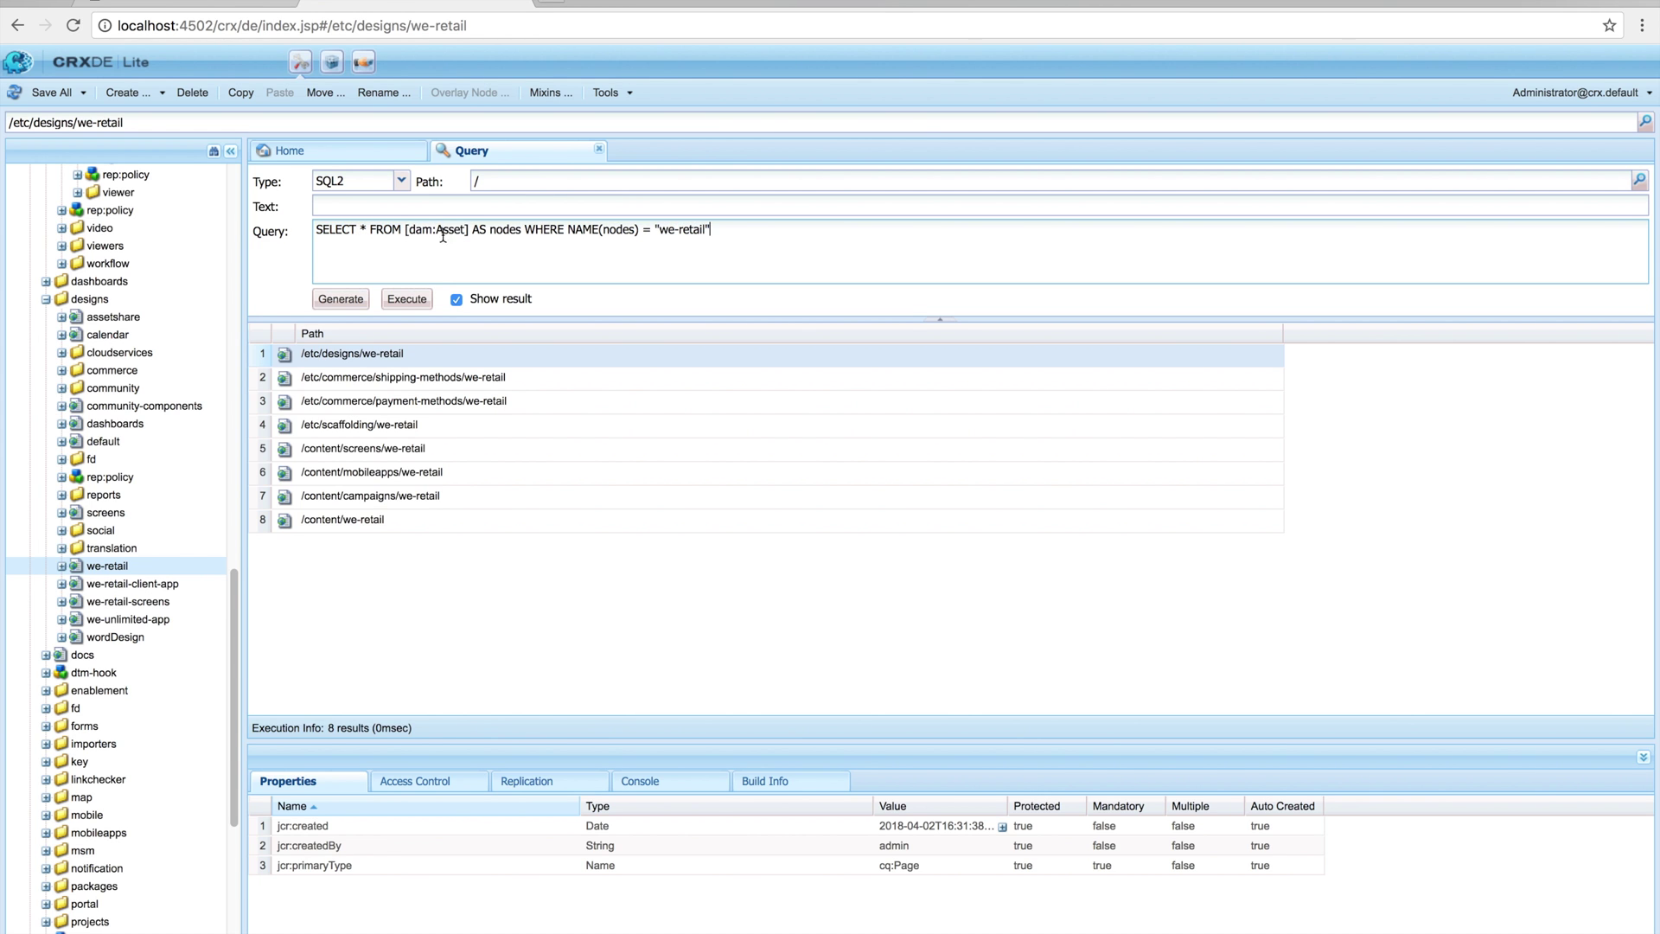
pyautogui.click(422, 299)
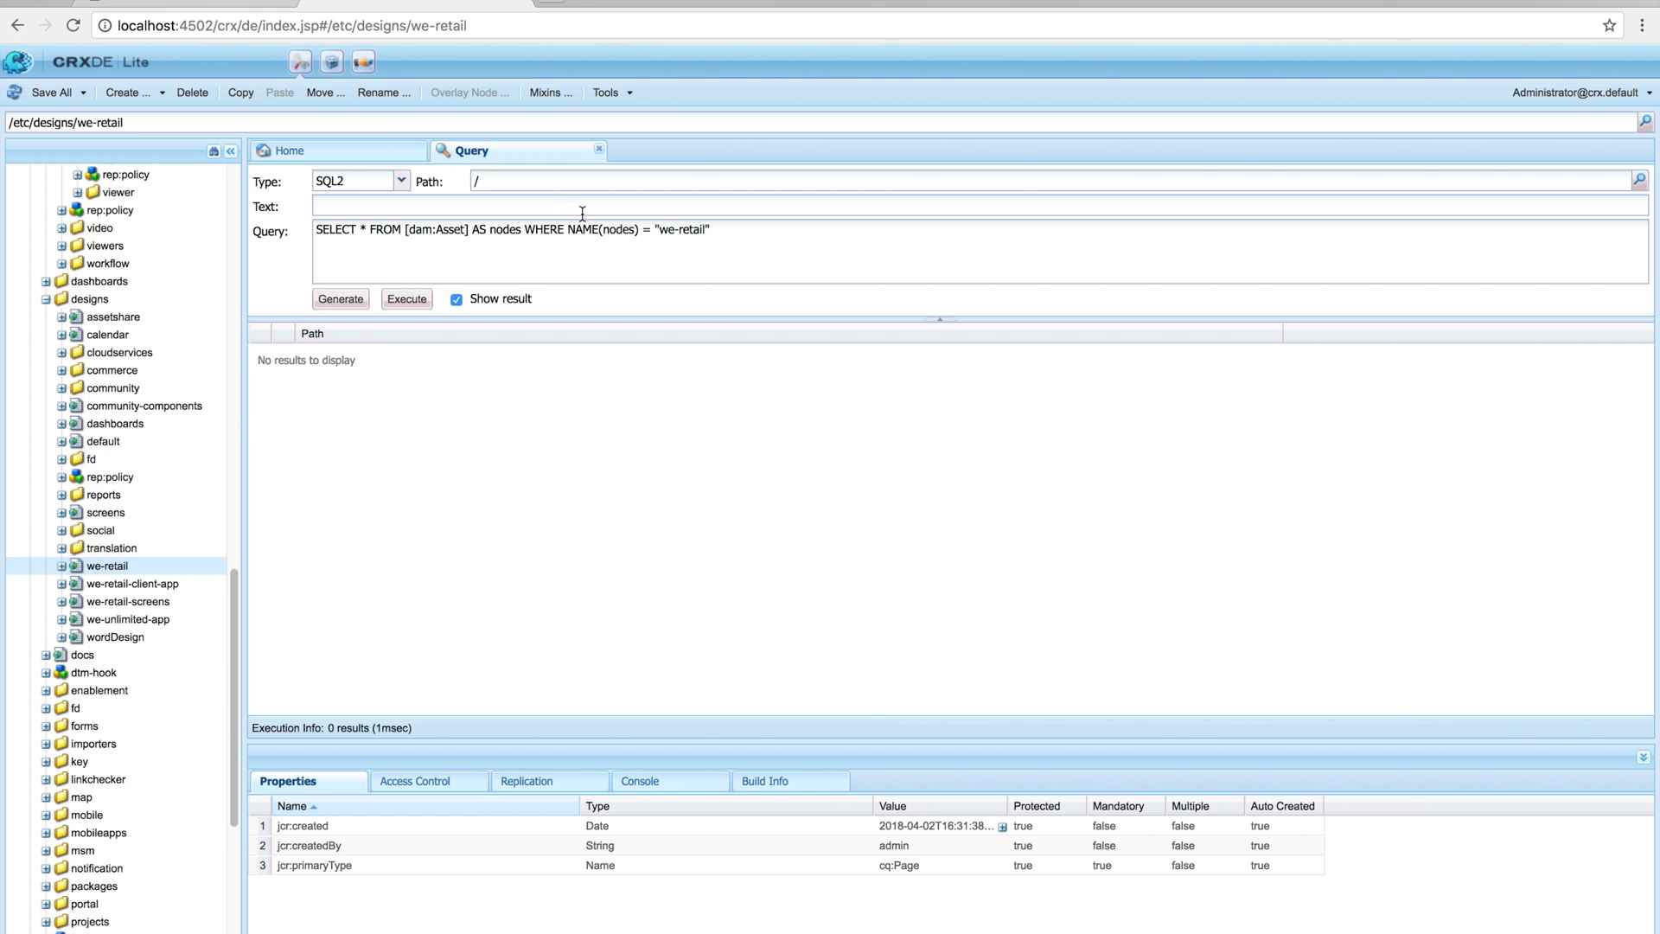
pyautogui.hotkey('ctrl', 'Tab')
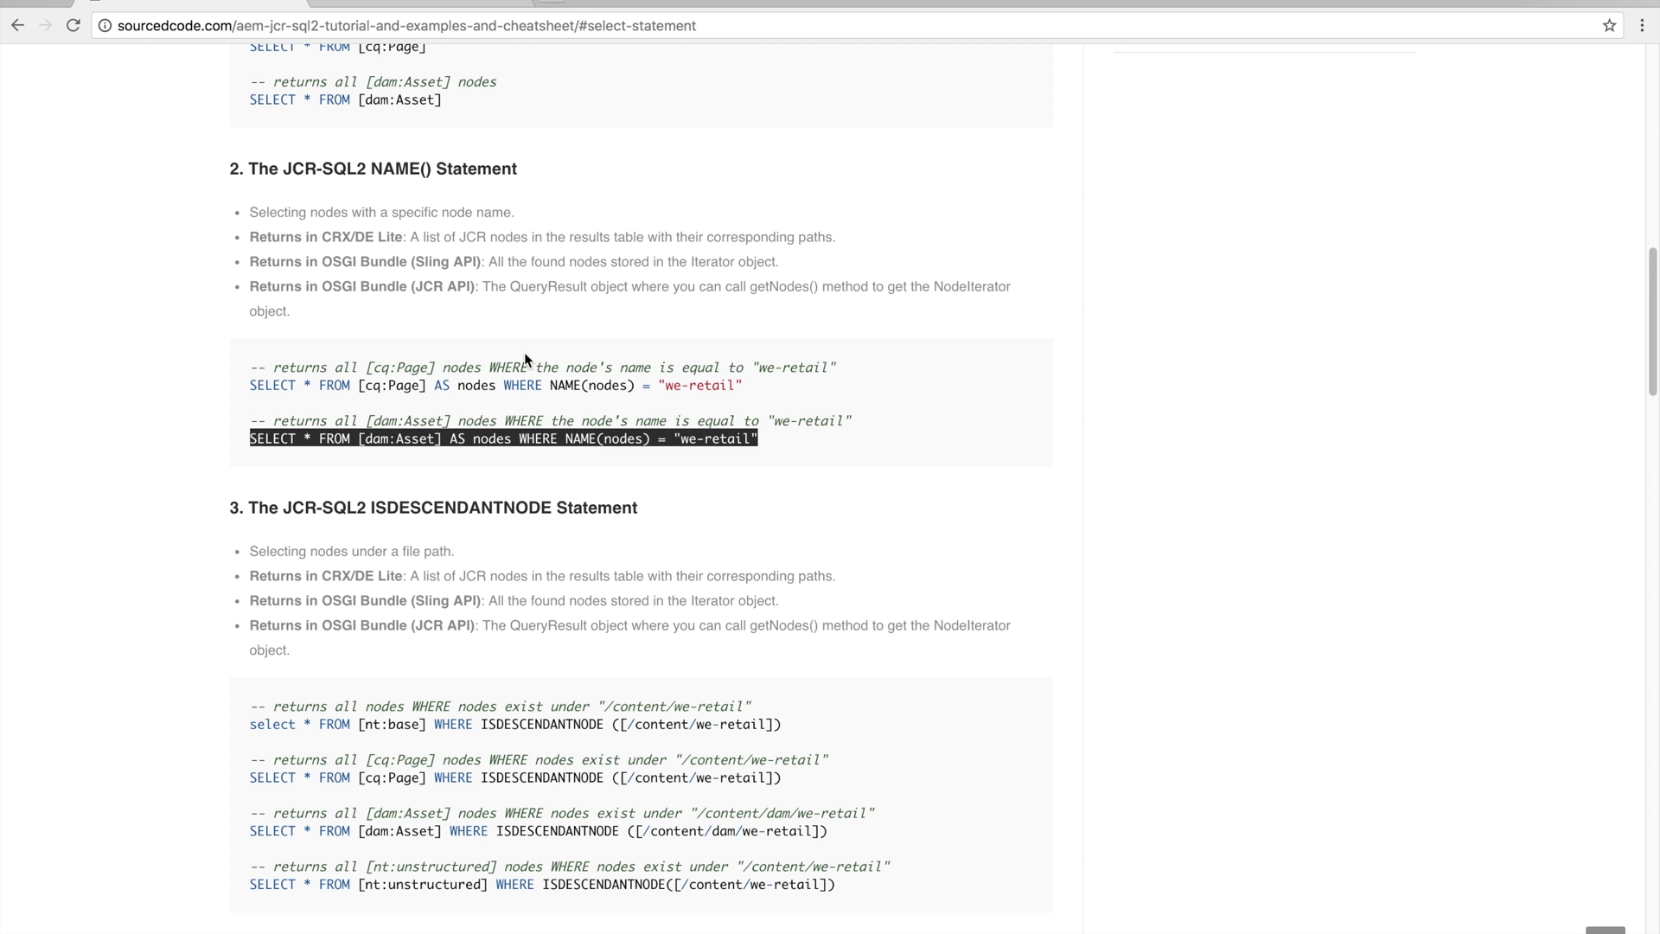
pyautogui.scroll(-5, 524, 357)
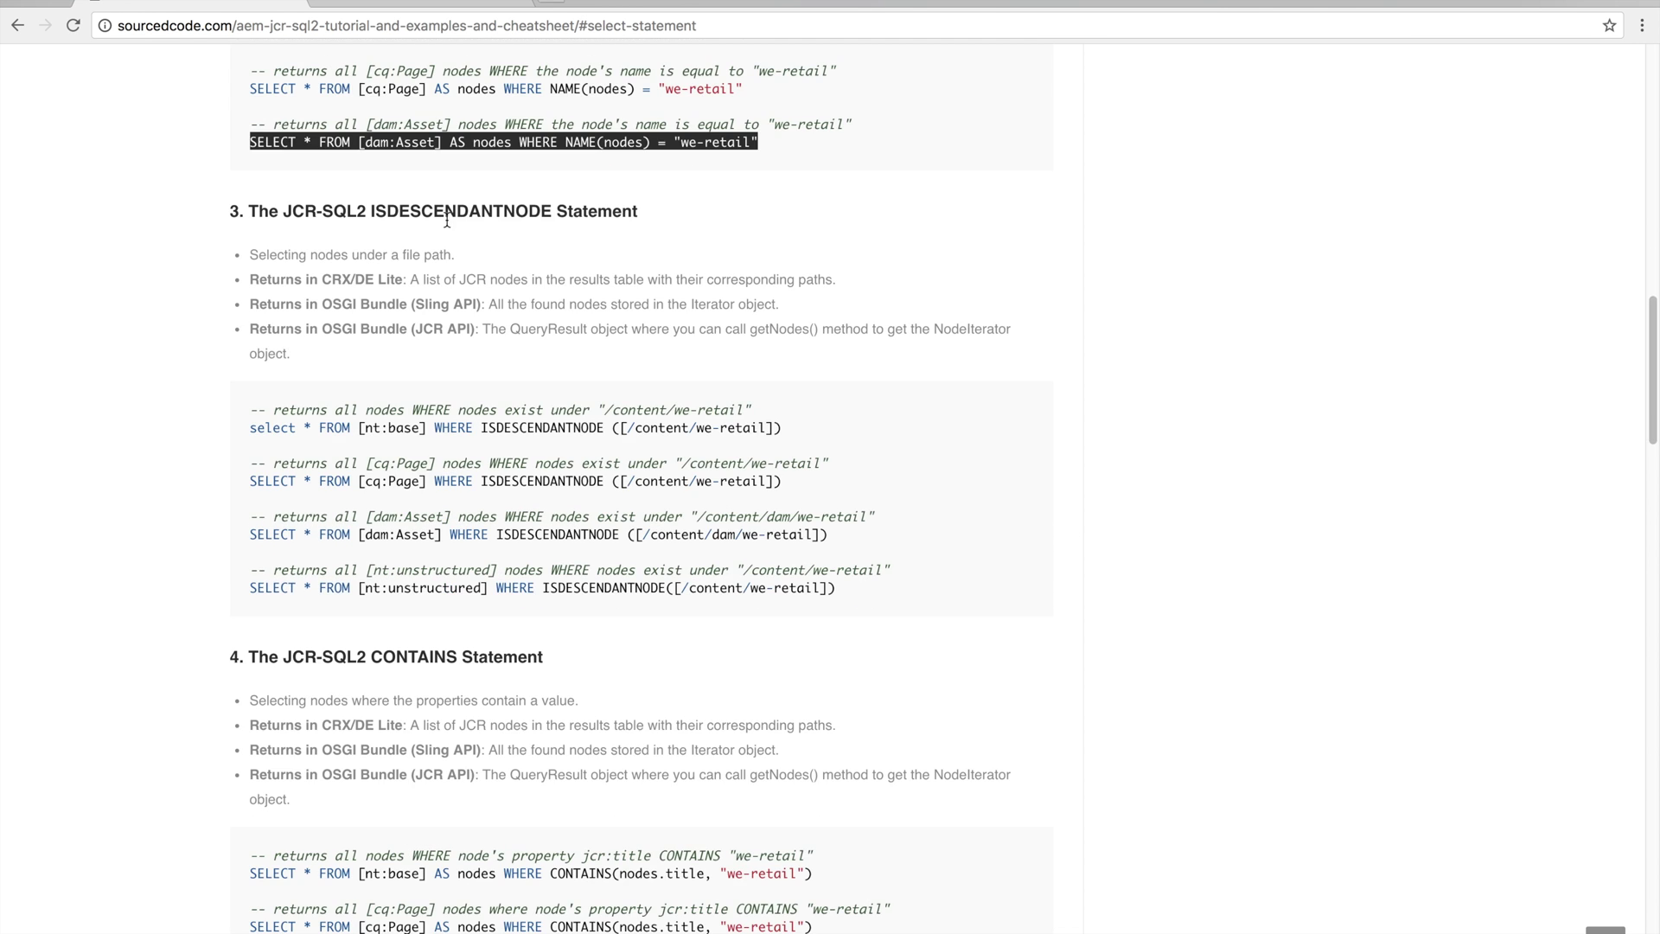